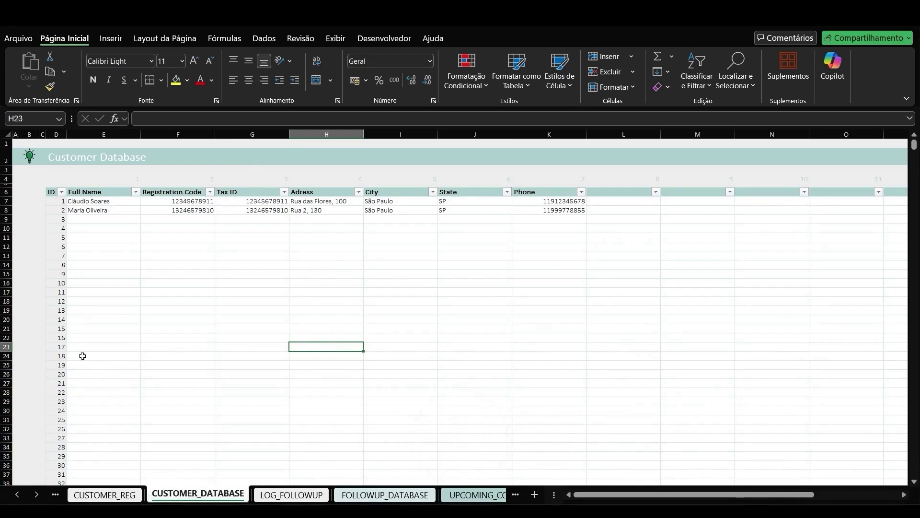
- Open the REGISTRATIONS sheet and examine the fixed and editable fields of the Customer Data table
click(17, 494)
click(17, 494)
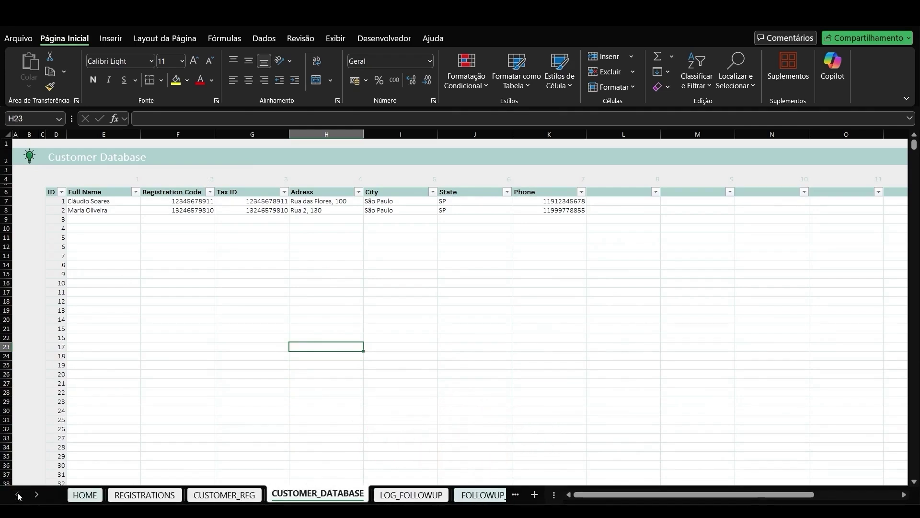
click(142, 496)
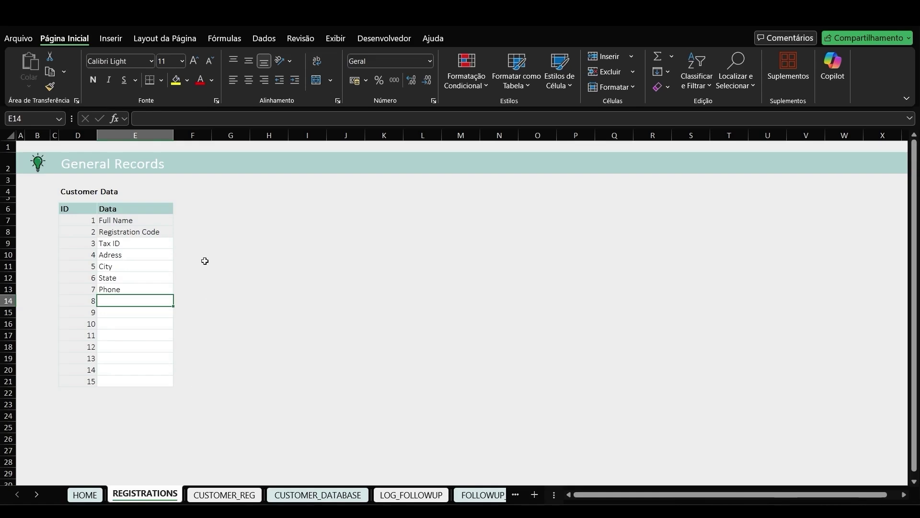
drag(214, 218, 165, 226)
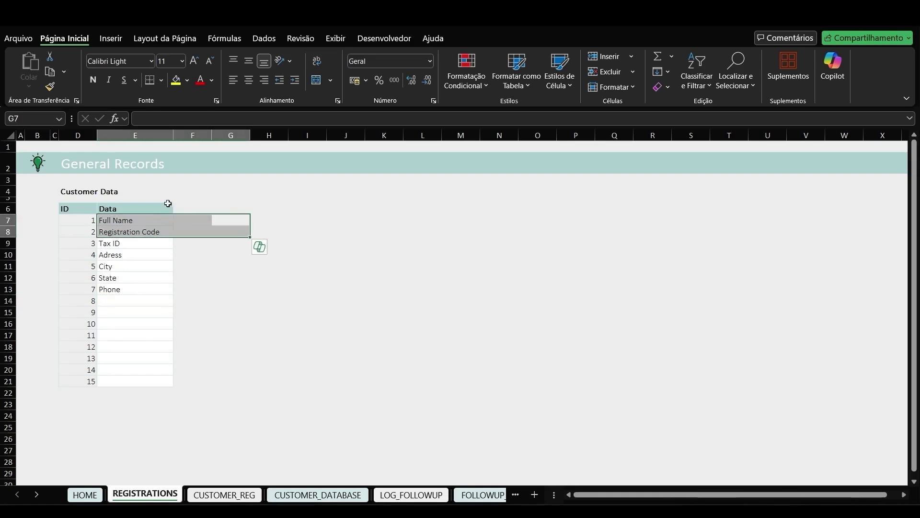
click(286, 222)
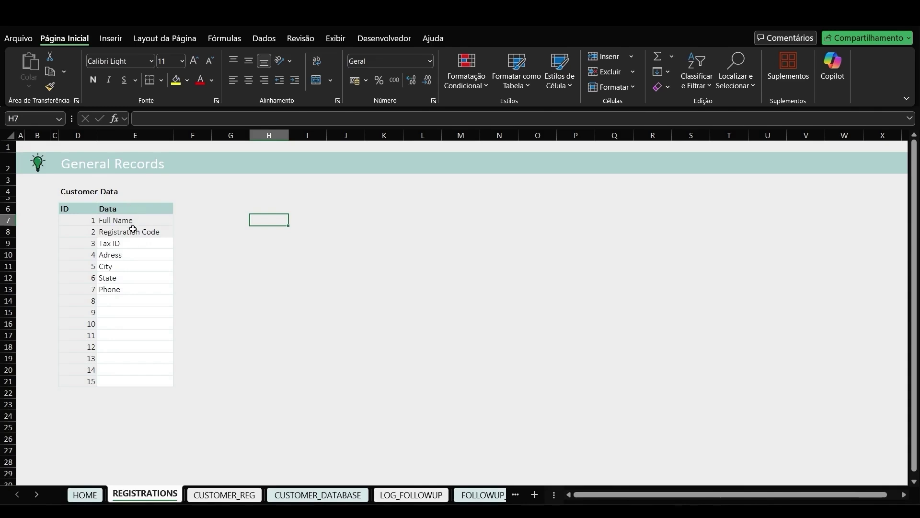
drag(186, 220, 139, 232)
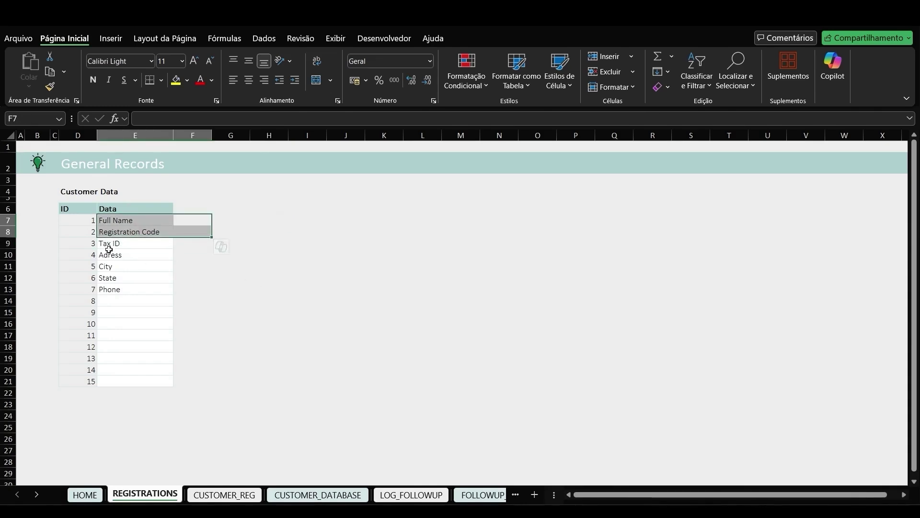
drag(90, 244, 91, 376)
drag(129, 242, 140, 375)
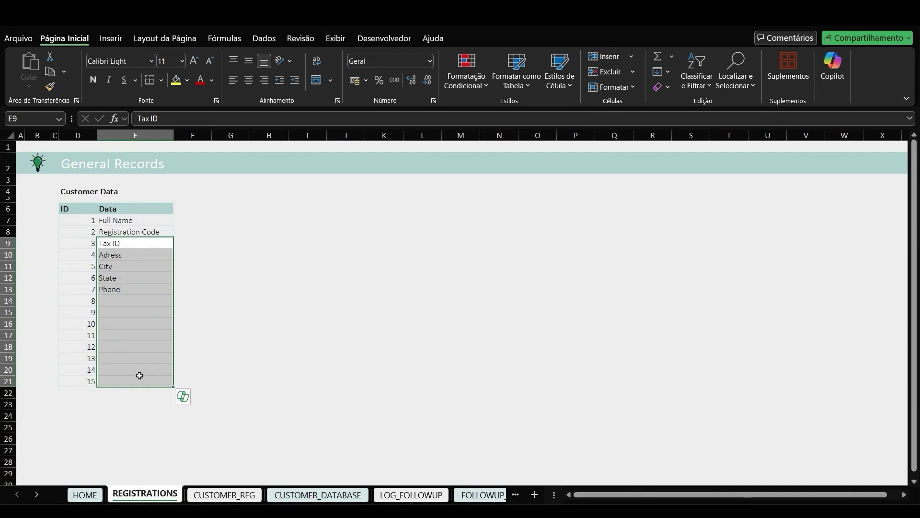
key(BackSpace)
key(Escape)
drag(144, 242, 131, 381)
- Compare the entry fields on the CUSTOMER_REG sheet with the Customer Data list on the REGISTRATIONS sheet
click(221, 494)
click(184, 491)
click(230, 496)
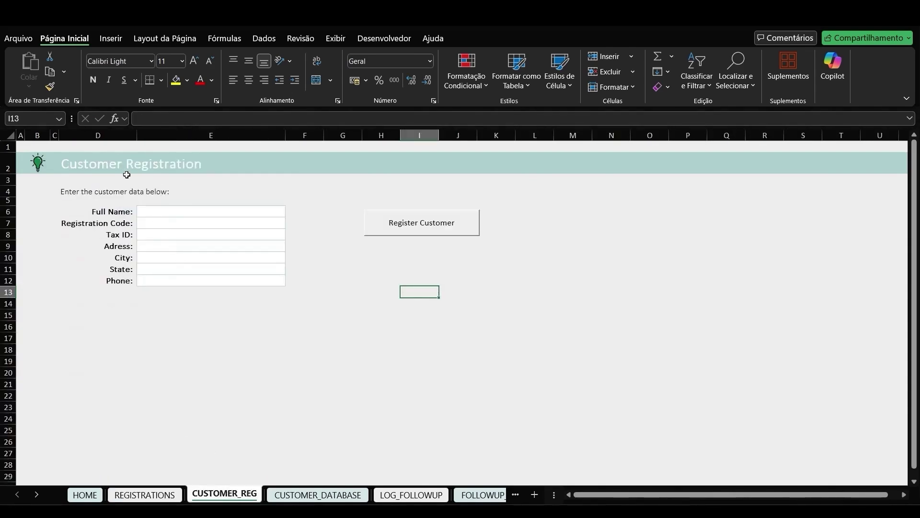
click(161, 494)
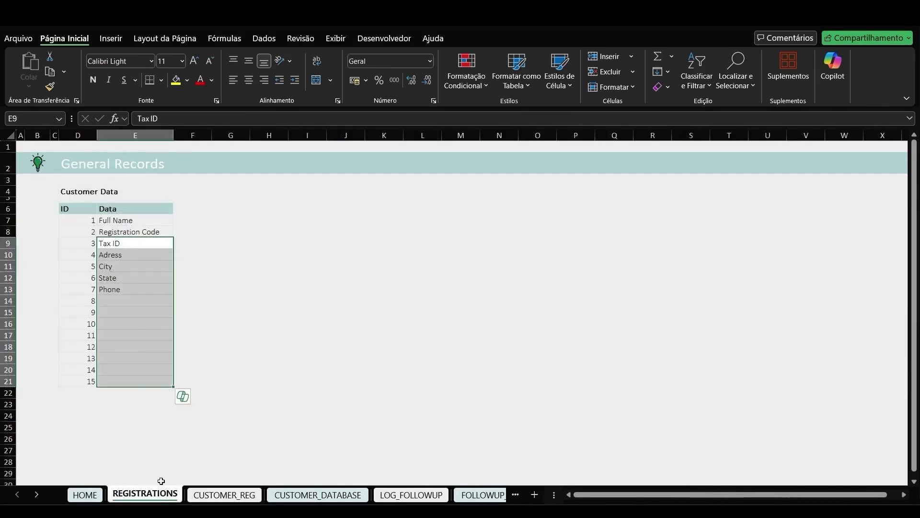
click(132, 311)
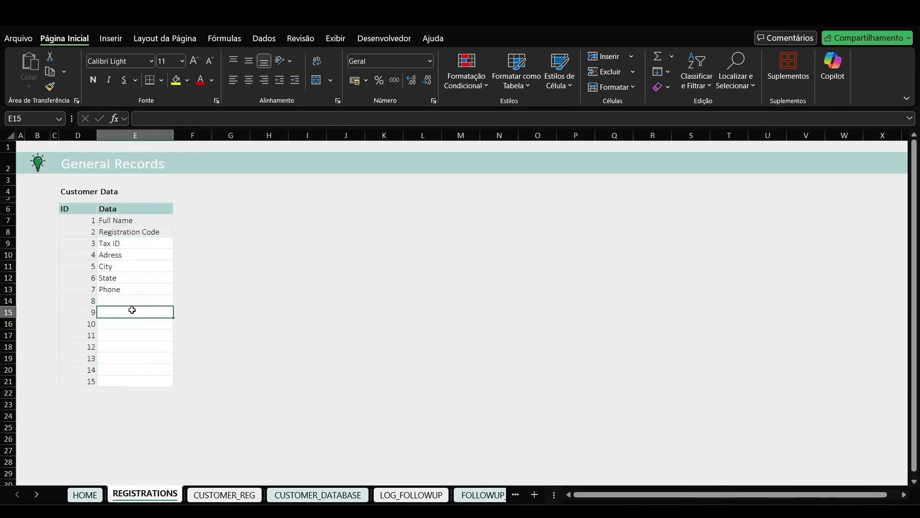
click(235, 490)
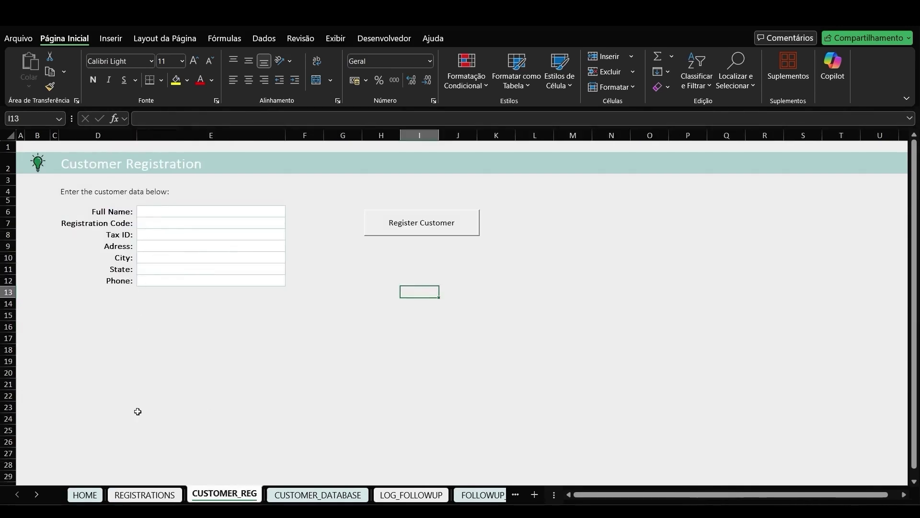
- Remove the Phone field from the Customer Data list on REGISTRATIONS and check the form on CUSTOMER_REG
click(144, 494)
click(129, 288)
key(Delete)
click(229, 492)
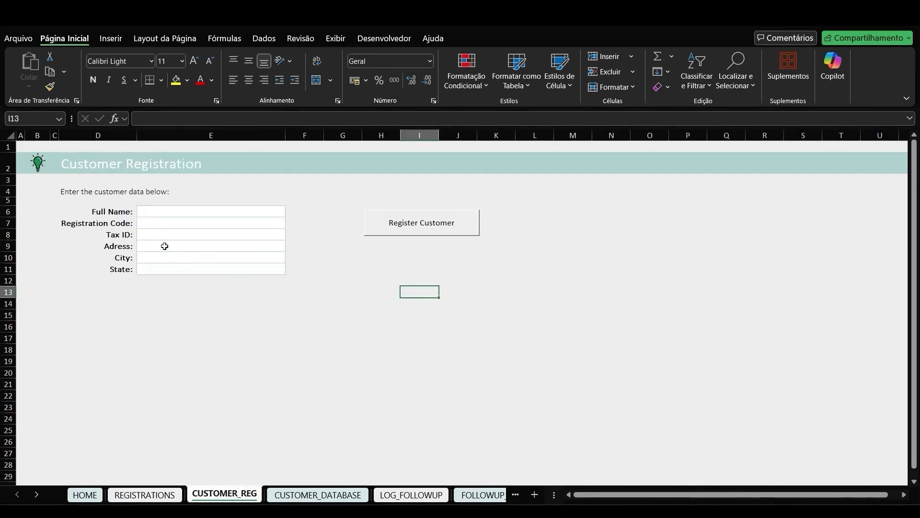
- Undo the removal of the Phone field on REGISTRATIONS and return to the CUSTOMER_REG form
click(165, 494)
key(ctrl+z)
click(214, 494)
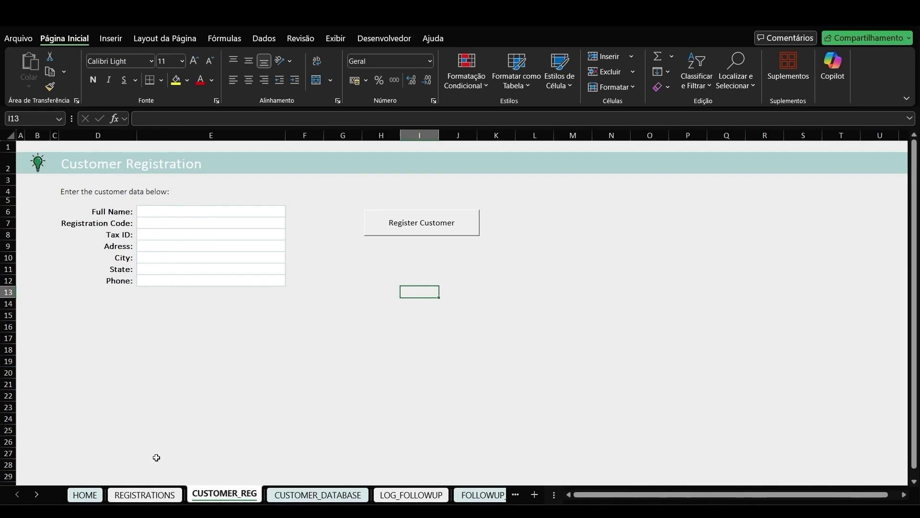
- Review the Customer Data field list, the registration form's entry cells and the existing customers in CUSTOMER_DATABASE
click(145, 494)
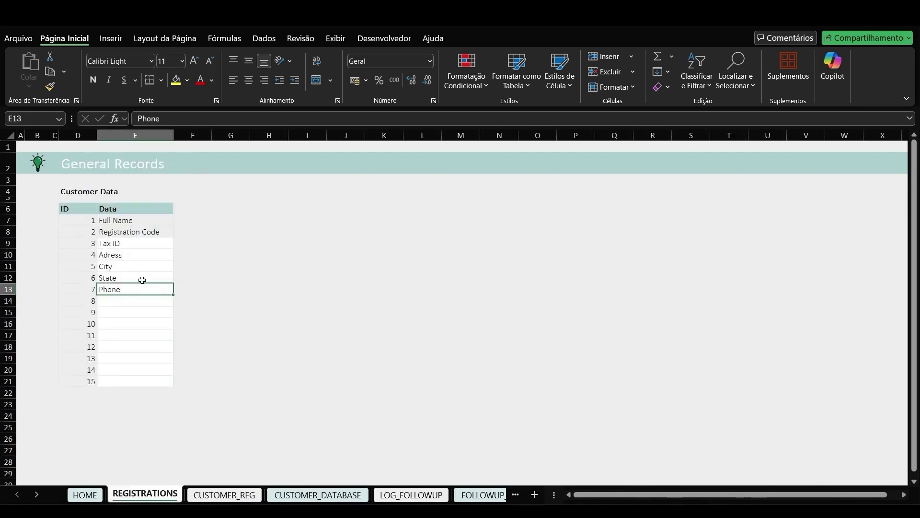
click(239, 493)
drag(200, 214, 208, 282)
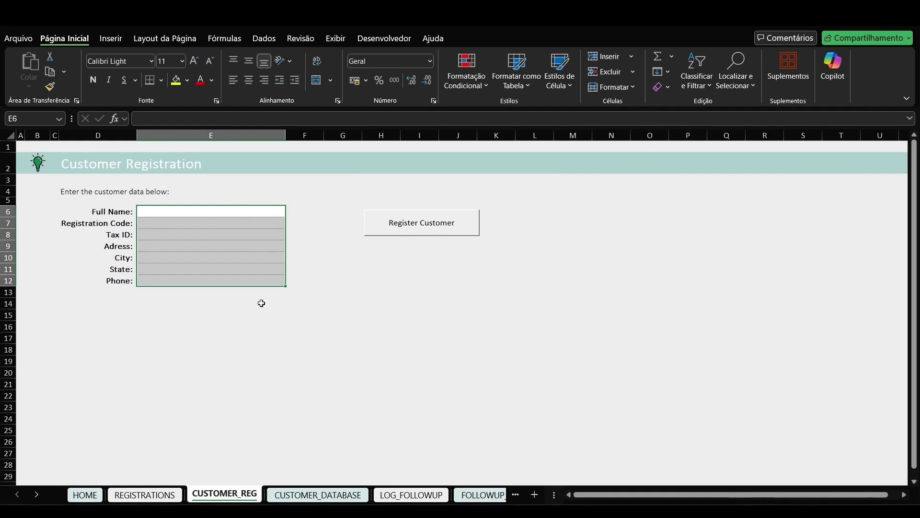
click(318, 494)
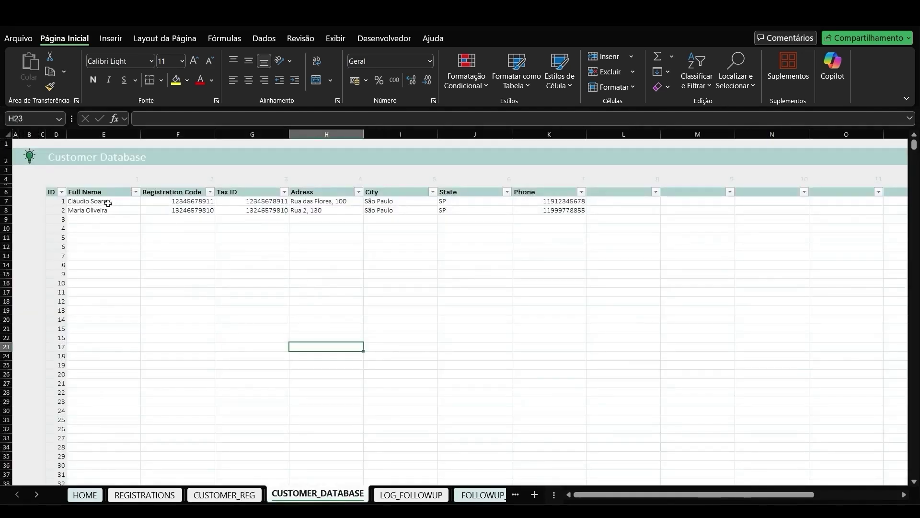
drag(107, 202, 115, 212)
click(224, 494)
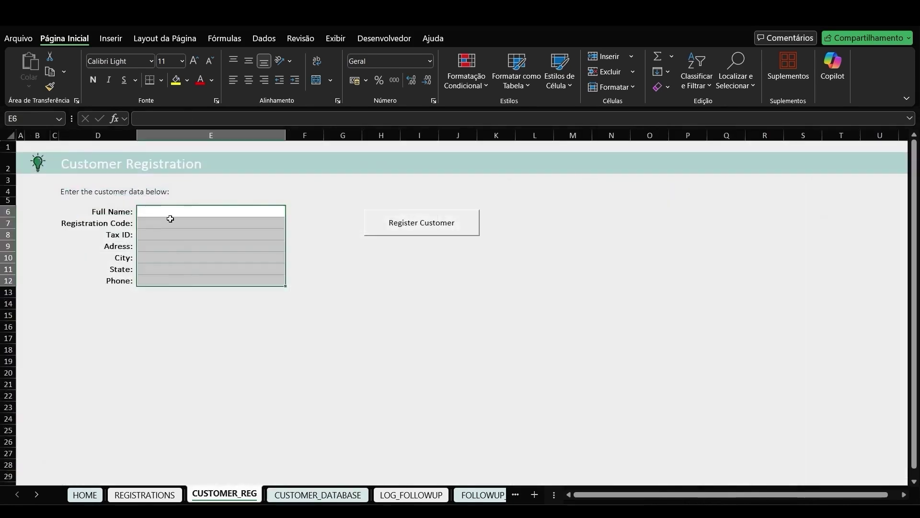
- Fill in Full Name, Registration Code, Tax ID, Adress, City and State on the customer form with xxx
click(170, 209)
text(xxx)
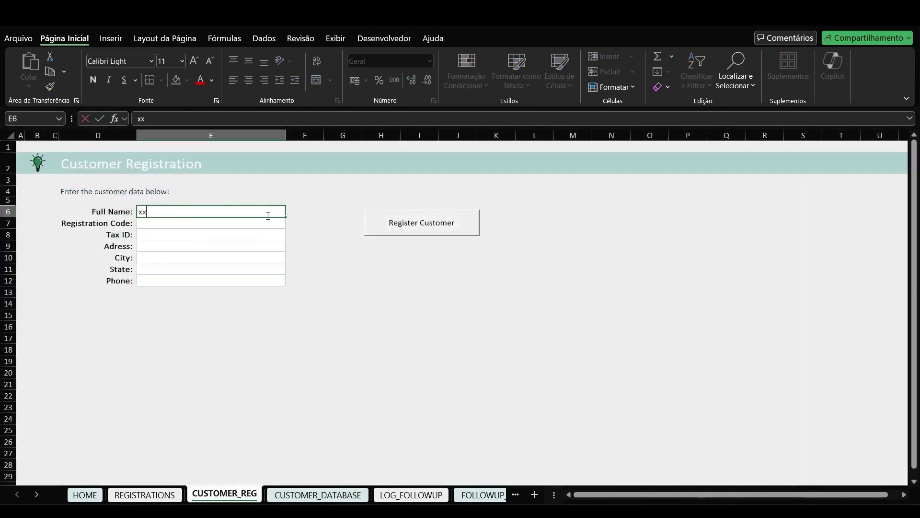
key(Return)
text(xxx)
key(Return)
text(xxx)
key(Return)
text(xxx)
key(Return)
text(xxx)
key(Return)
text(xxx)
key(Return)
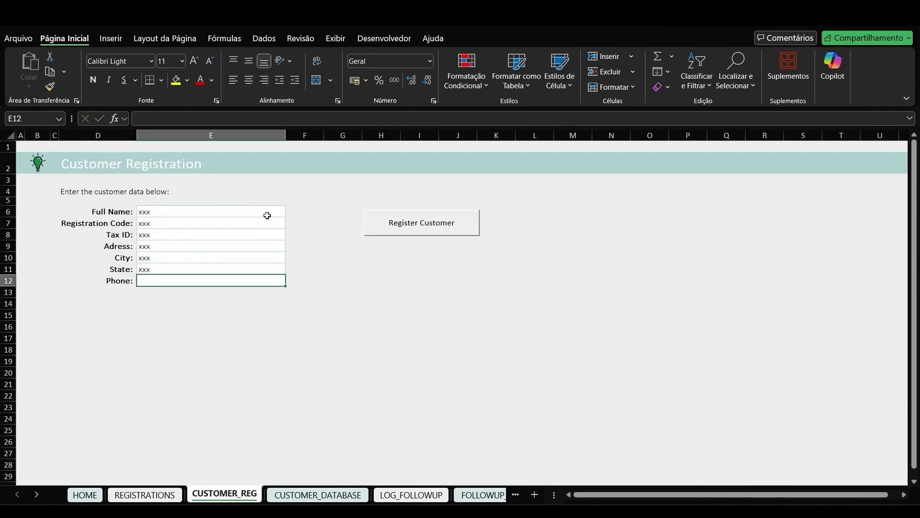
- Enter the customer's phone number and register the customer in the database
text(187)
text(79797)
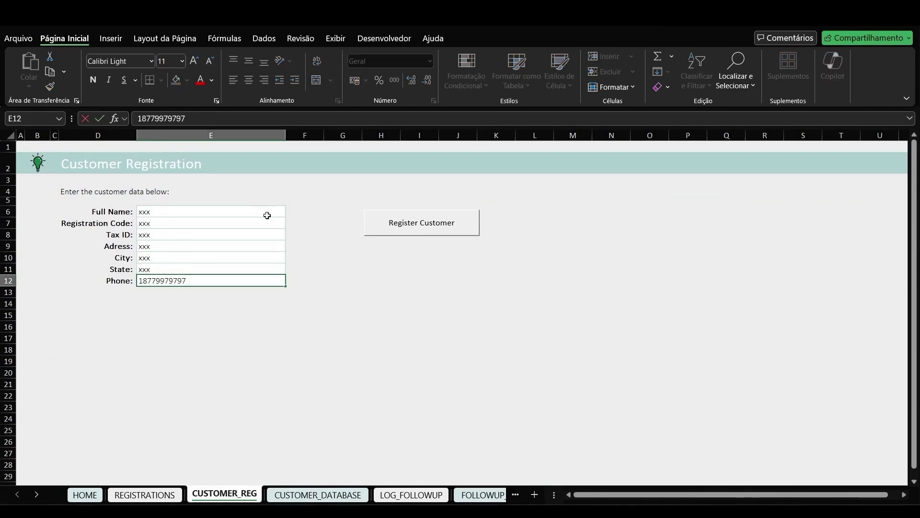
click(267, 215)
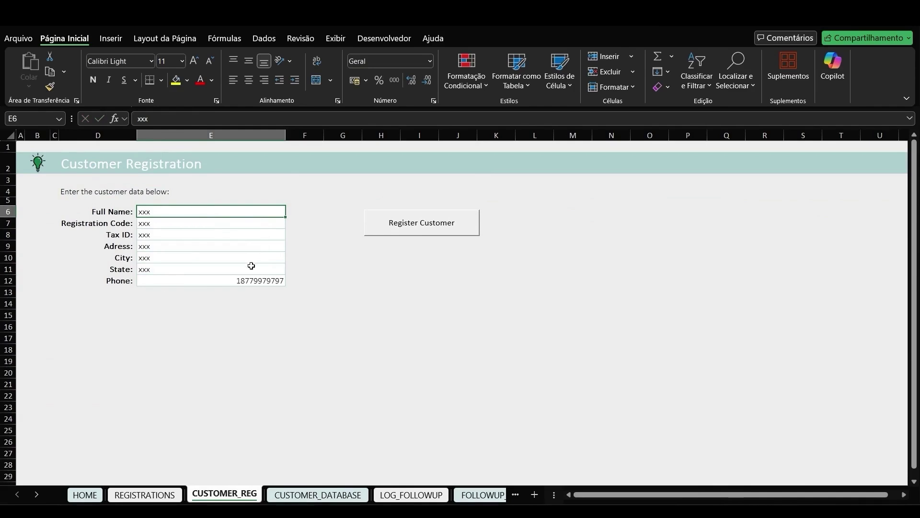
click(417, 223)
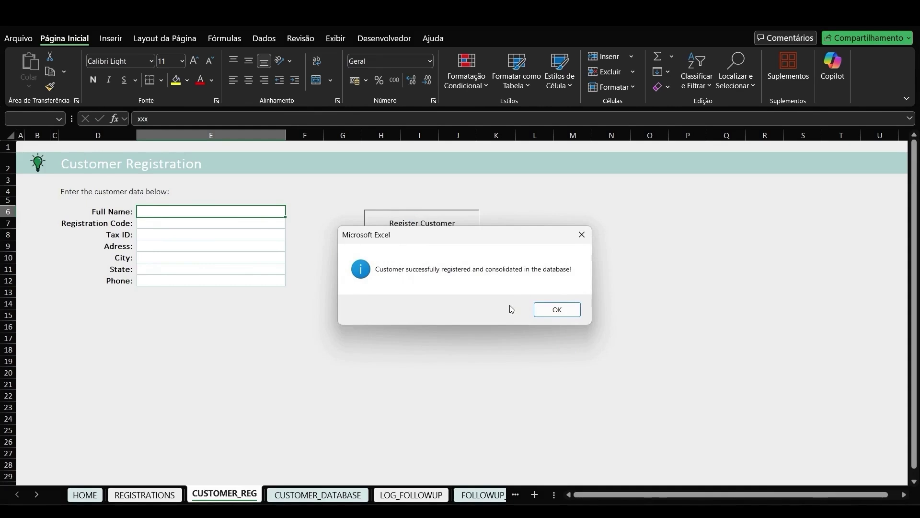
click(556, 309)
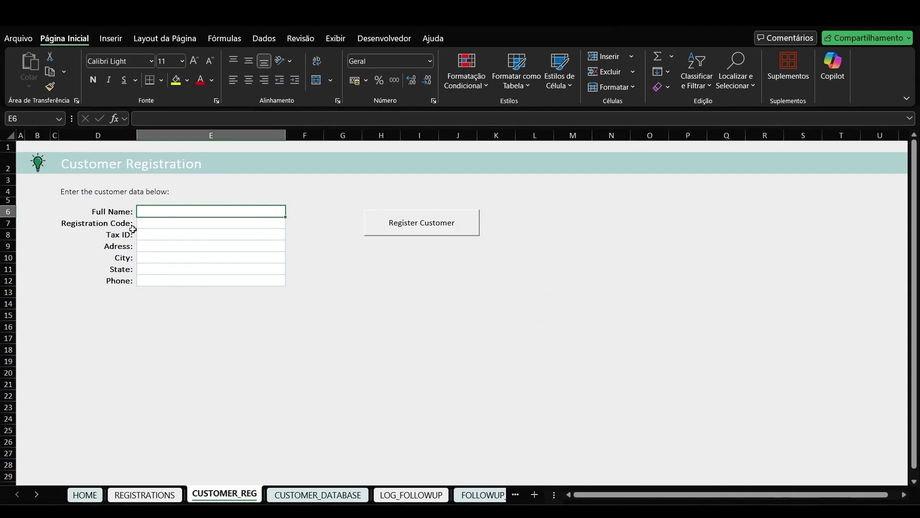
- Check the new customer's record on the CUSTOMER_DATABASE sheet
click(349, 499)
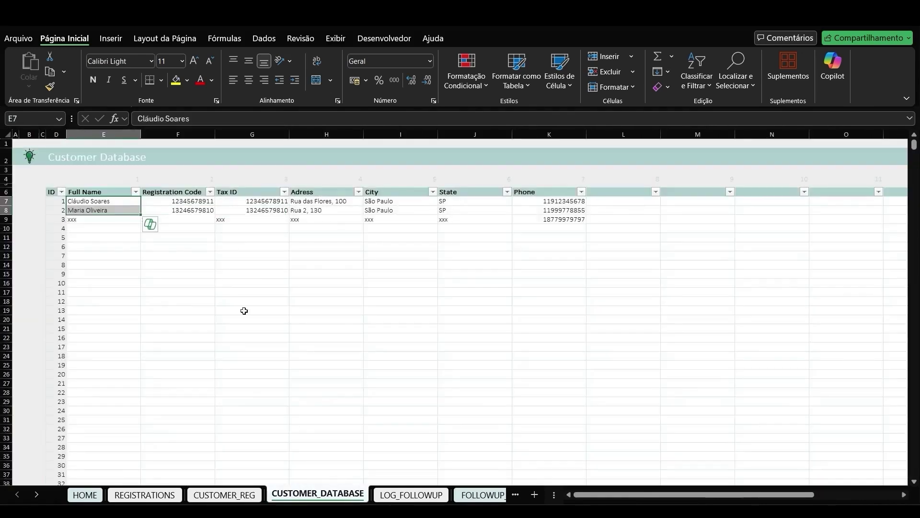
click(117, 245)
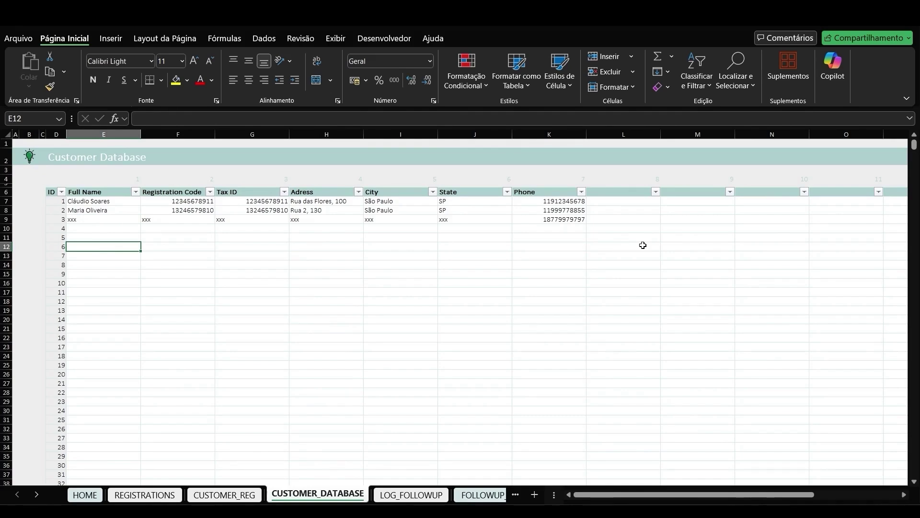
click(551, 211)
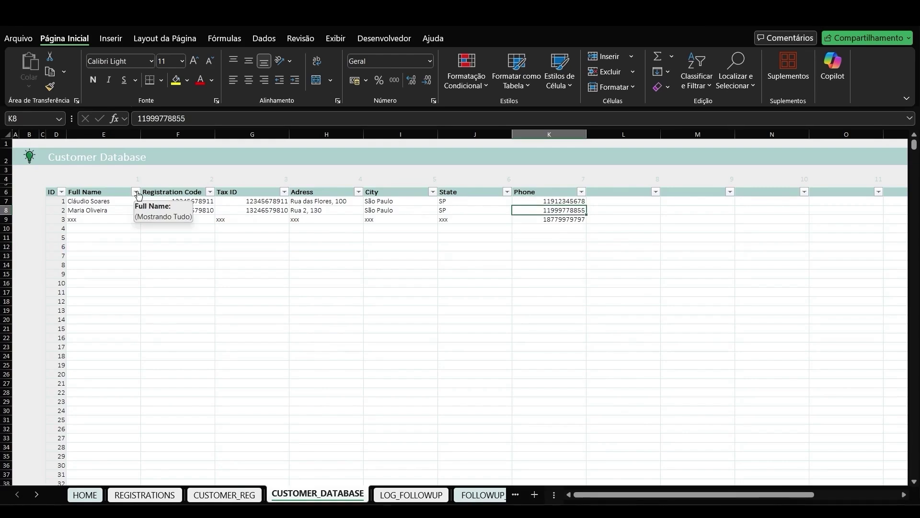
- Examine the filter options of the Full Name, Registration Code and City columns without applying a filter
click(137, 192)
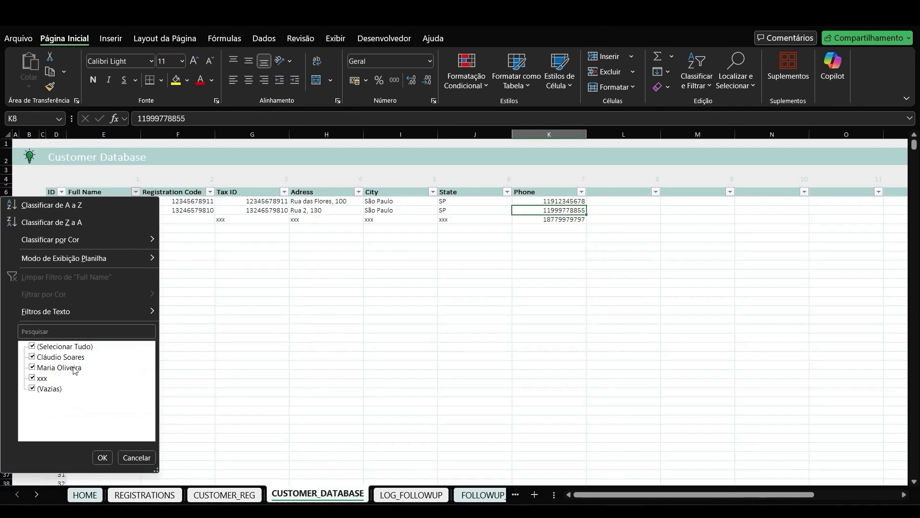
click(137, 192)
click(210, 192)
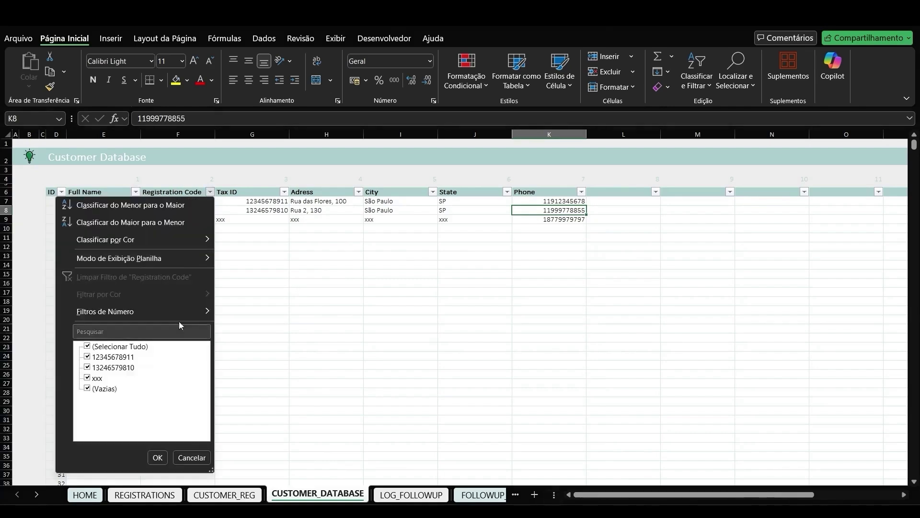
click(400, 317)
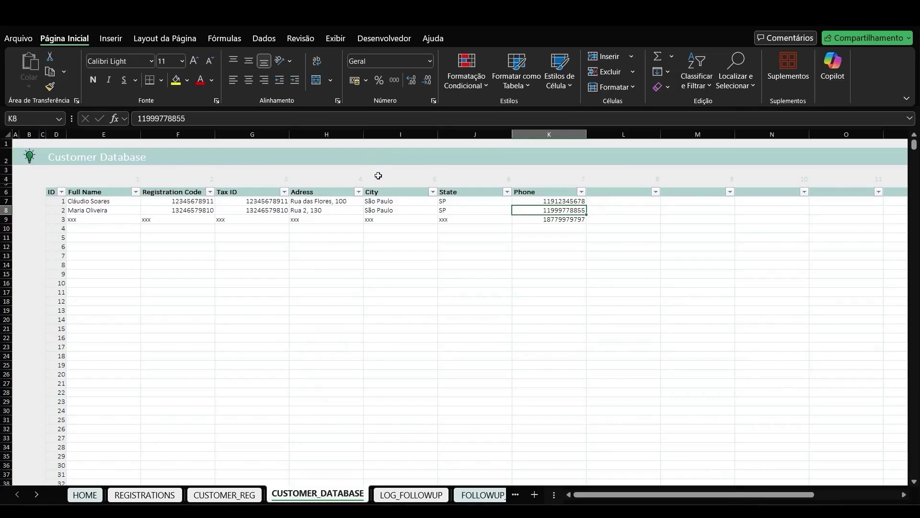
click(413, 192)
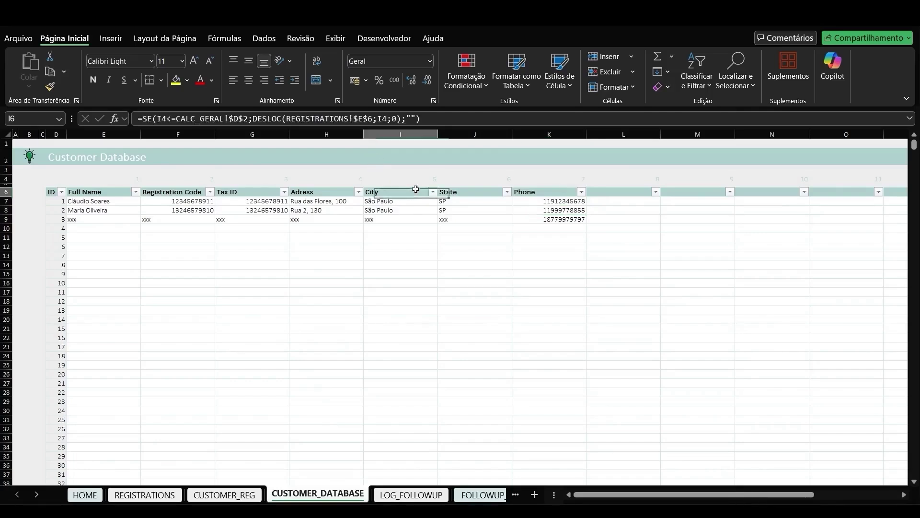
click(424, 179)
click(434, 208)
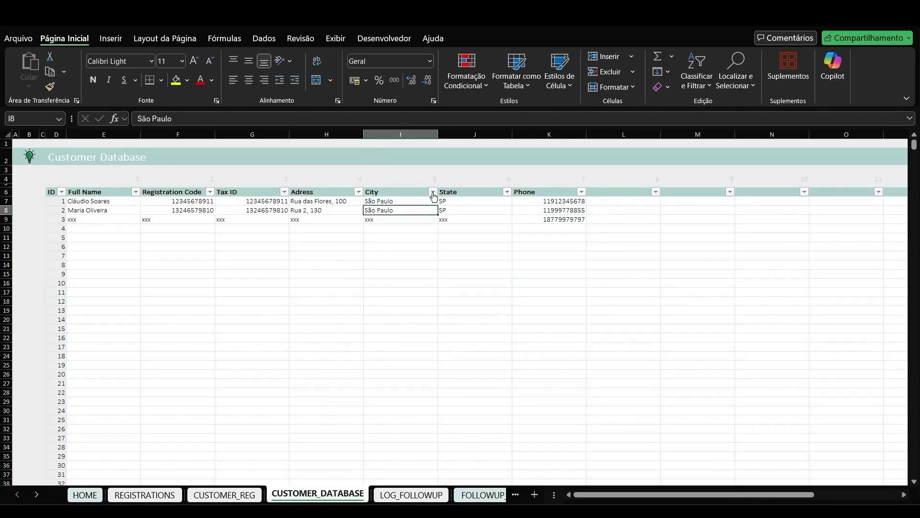
click(432, 192)
click(357, 347)
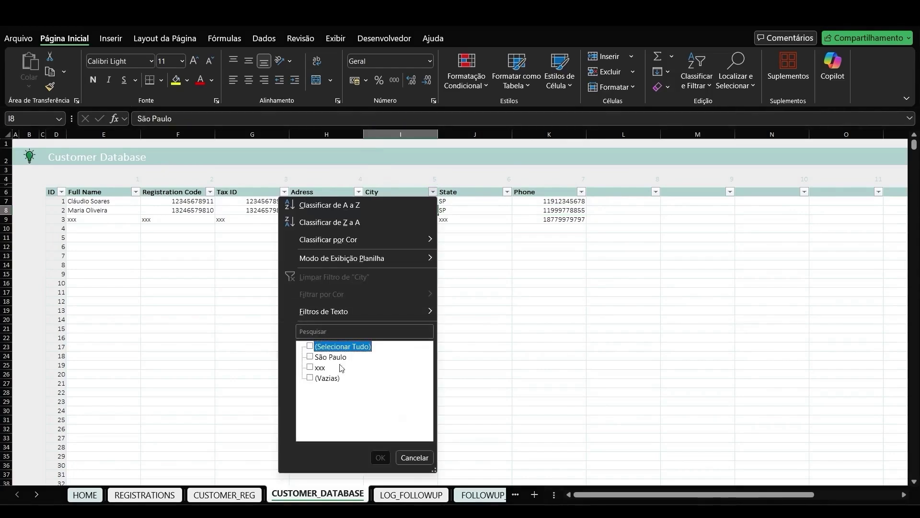
key(Escape)
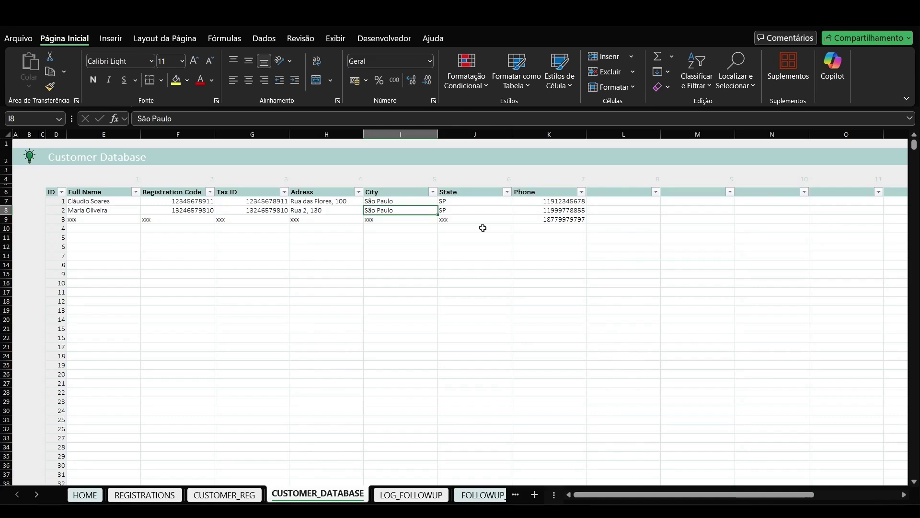
- Review the REGISTRATIONS and CUSTOMER_REG sheets again and return to CUSTOMER_DATABASE
click(154, 494)
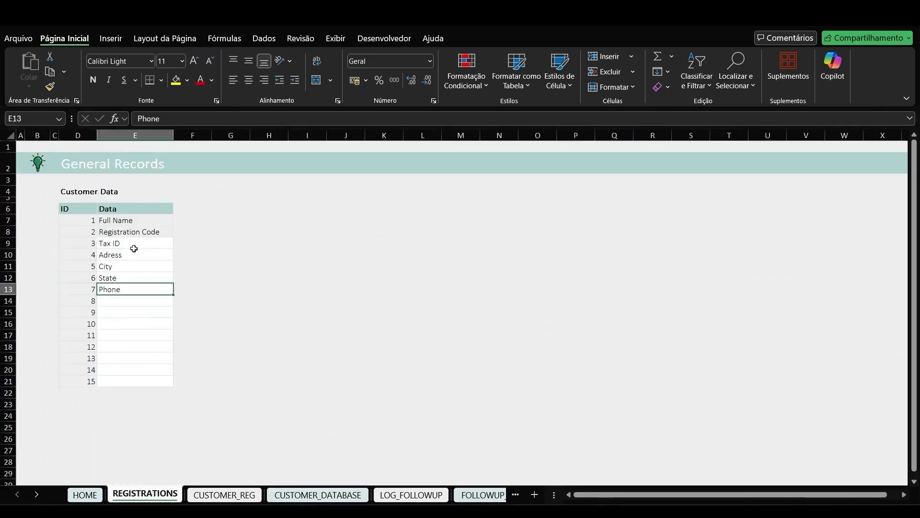
click(225, 494)
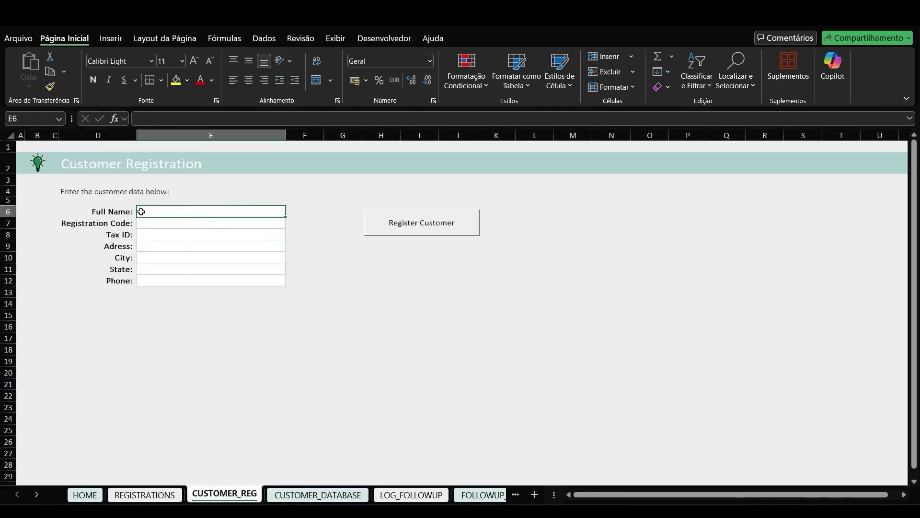
click(318, 495)
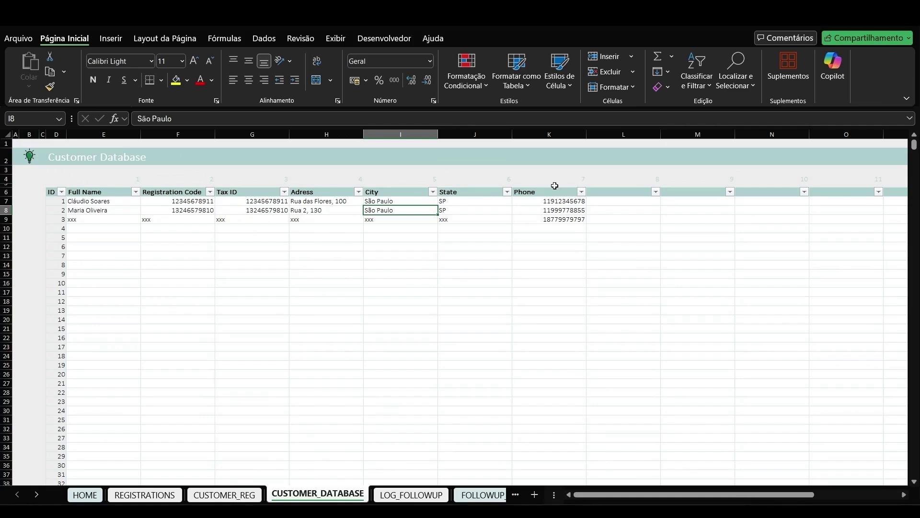
- Check how far the ID column extends on the CUSTOMER_DATABASE sheet and return to the table's header
key(ctrl+Left)
key(ctrl+Down)
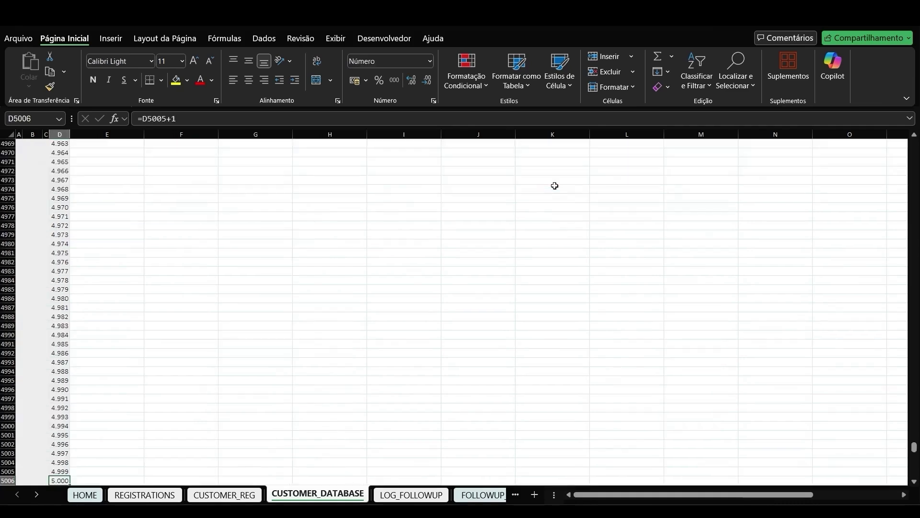
scroll(407, 240, down, 2)
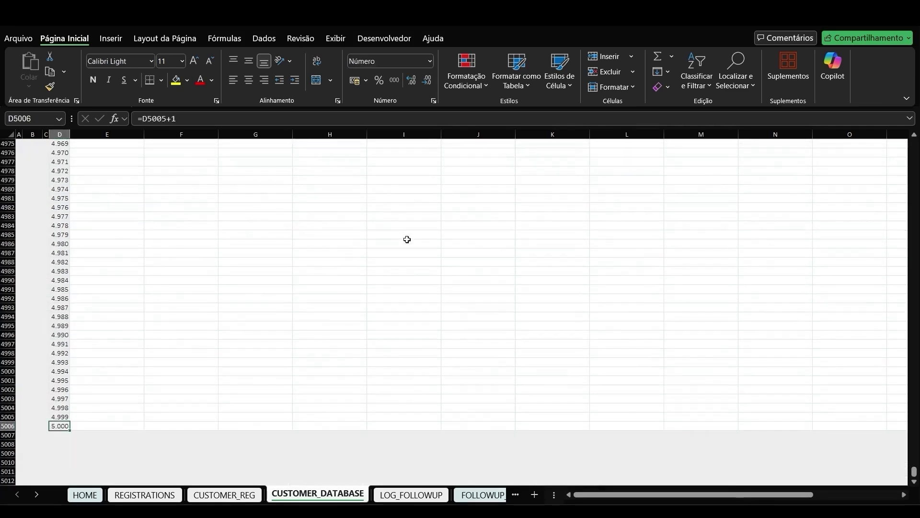
key(ctrl+Up)
key(Down)
key(Right)
key(Right)
key(Right)
key(Up)
key(Up)
key(Up)
key(Up)
key(Up)
key(Up)
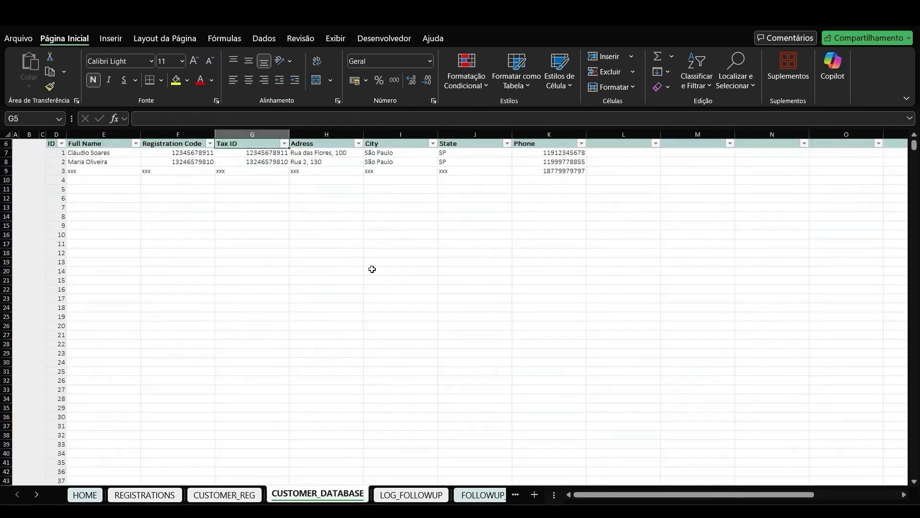
key(Down)
key(Right)
key(Right)
key(Right)
key(Right)
key(Down)
key(Down)
key(Down)
key(Down)
key(Down)
key(Right)
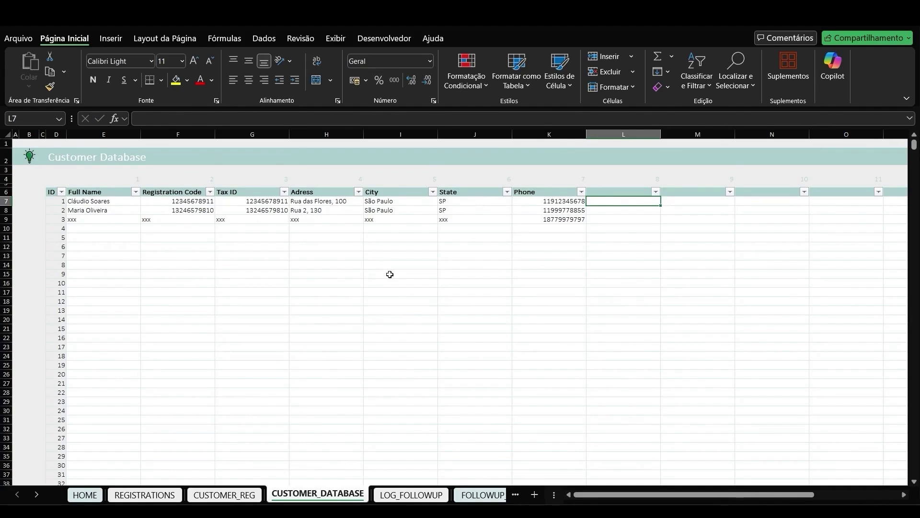
- Copy the first customer's registration code from CUSTOMER_DATABASE into the Customer Code field of the LOG_FOLLOWUP form
click(408, 491)
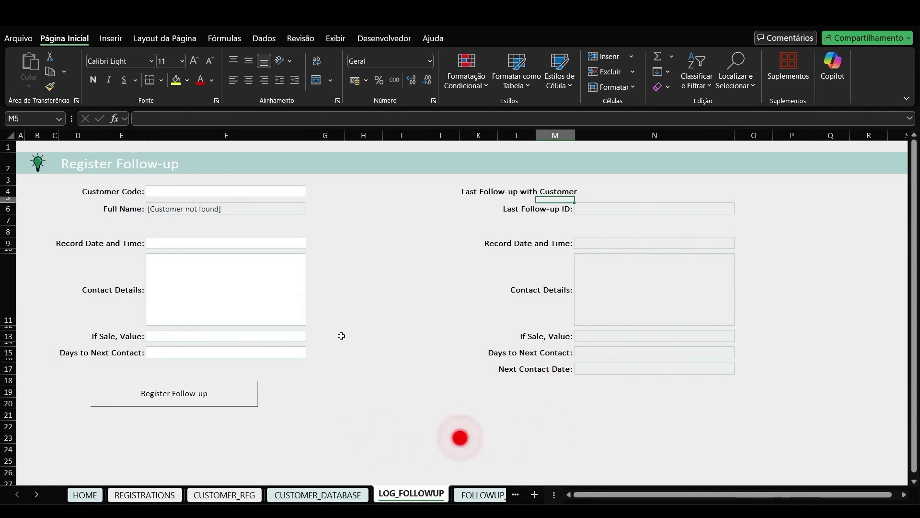
click(235, 494)
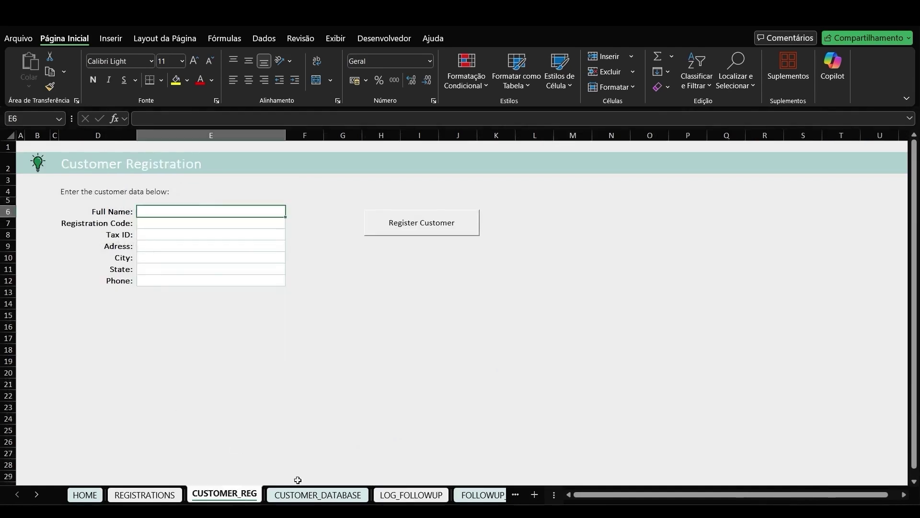
click(310, 494)
click(189, 203)
key(ctrl+c)
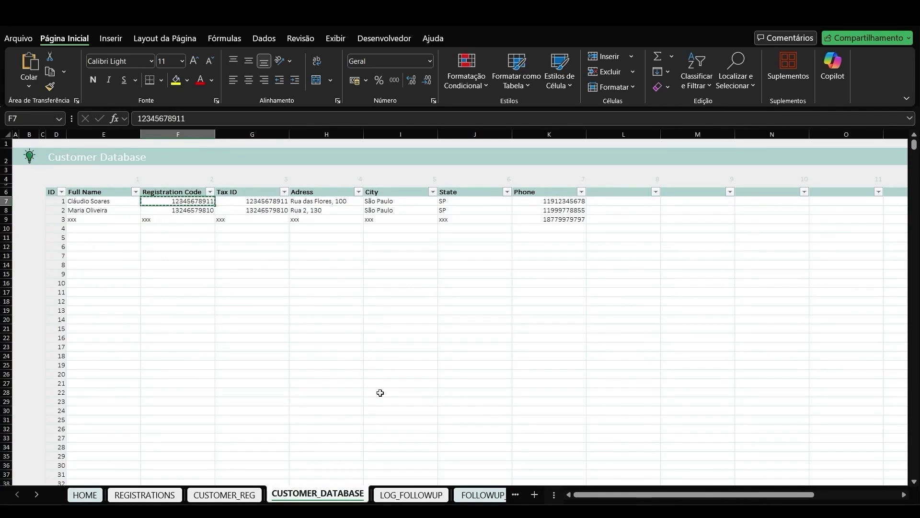
click(422, 495)
click(201, 191)
key(ctrl+v)
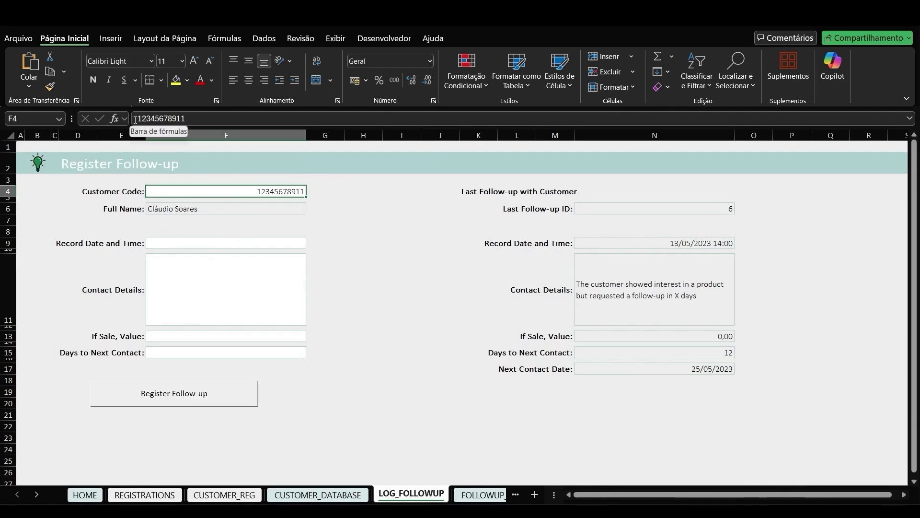
- Set the follow-up's Record Date and Time to 25/01/2025 12:00 and its Contact Details to "xxxxxx"
click(211, 240)
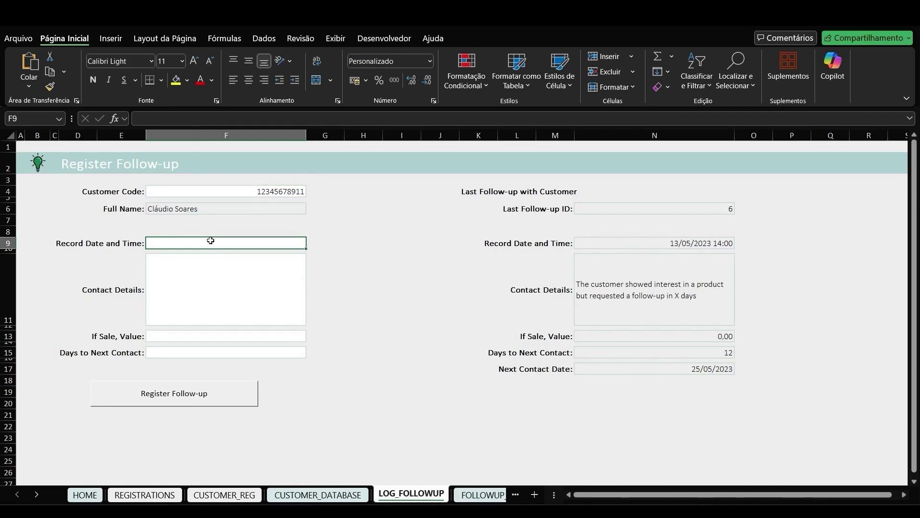
text(25/01/2)
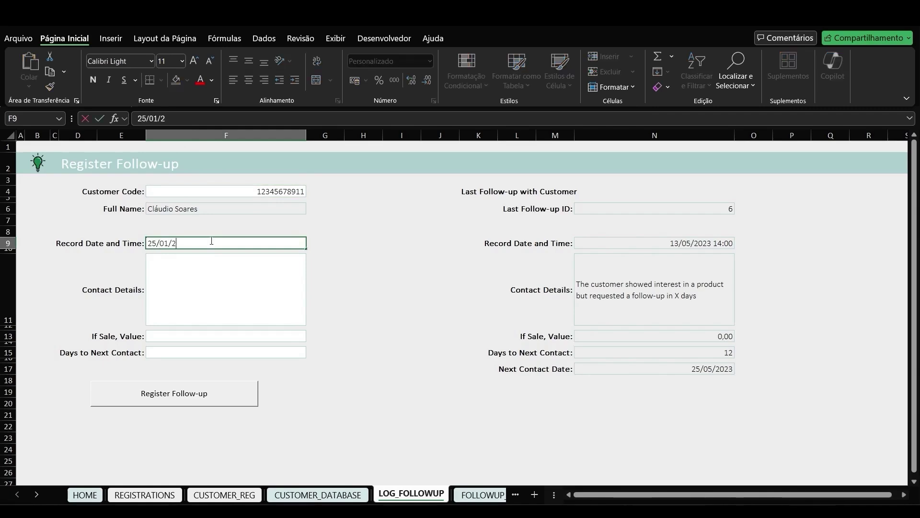
text(025 12:00)
key(Return)
text(xxxxxx)
key(Return)
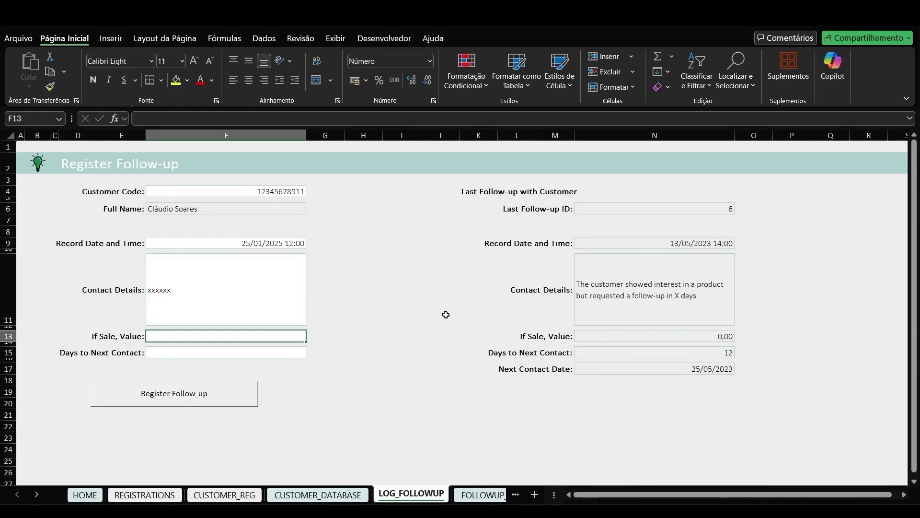
- Enter a sale value of 200 and 60 days to next contact, and register the follow-up
text(200)
key(Return)
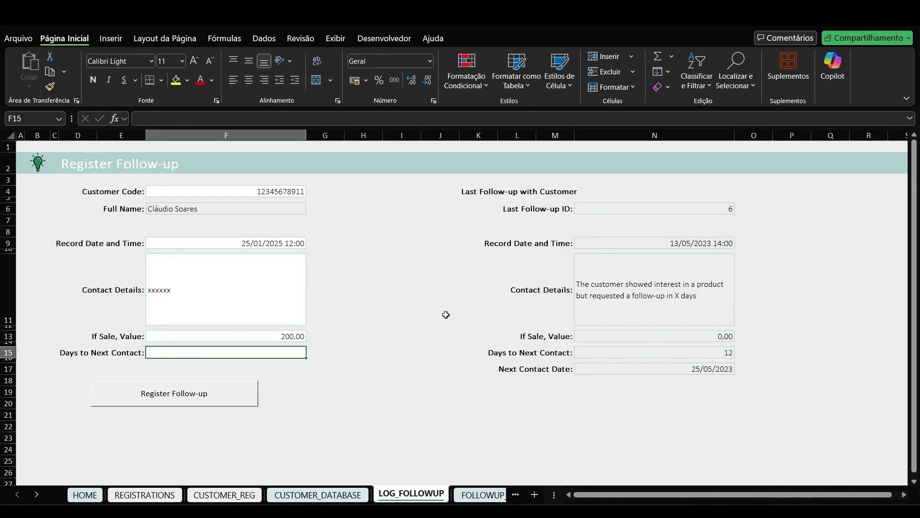
text(60)
key(Return)
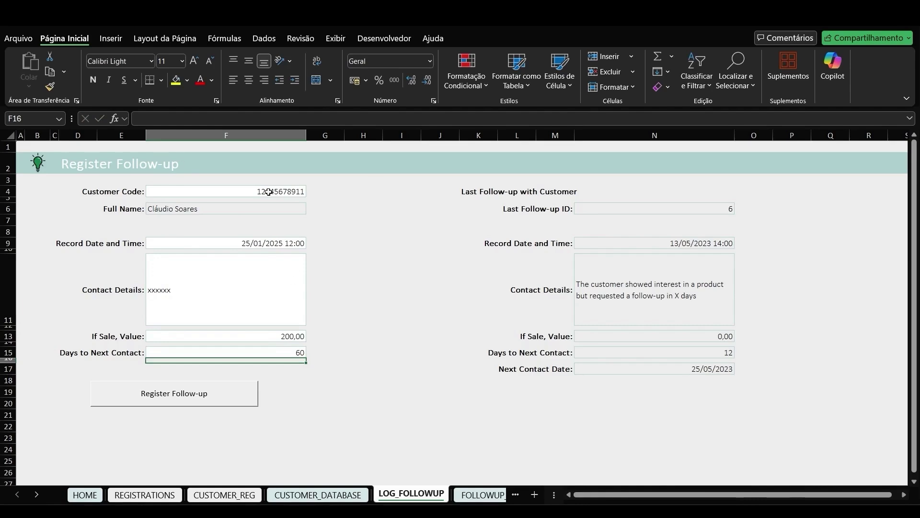
click(202, 406)
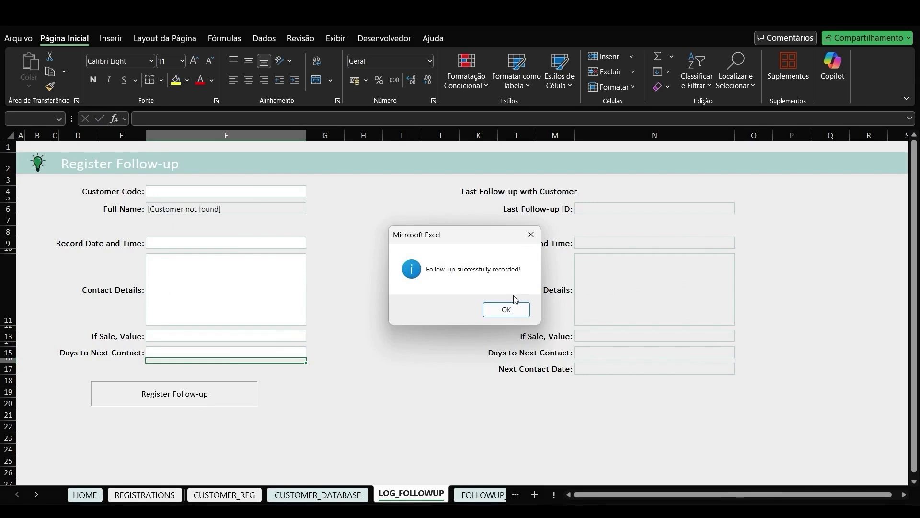
click(505, 308)
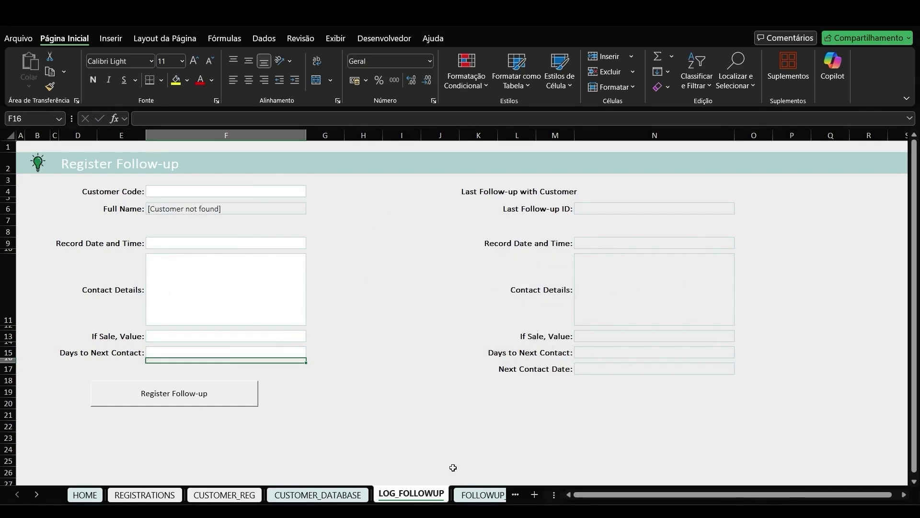
- Check the new follow-up record on FOLLOWUP_DATABASE and how far its ID column extends
click(475, 496)
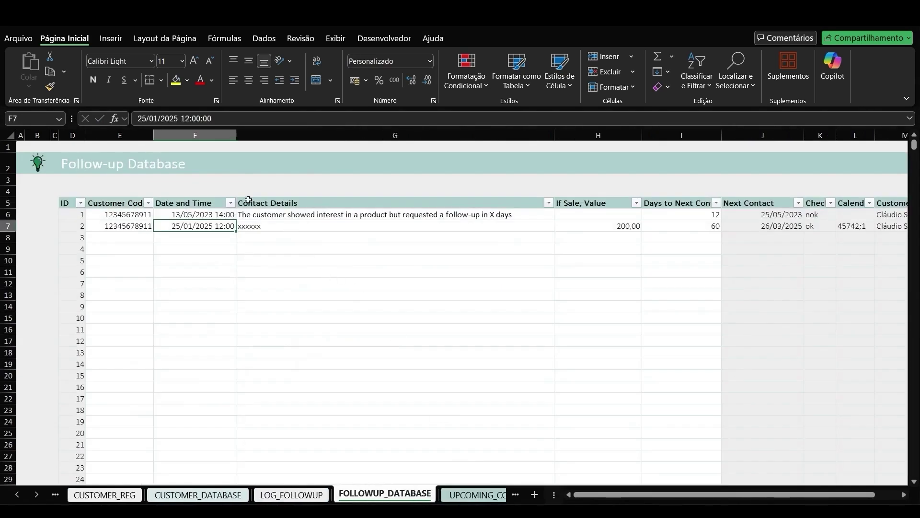
click(358, 259)
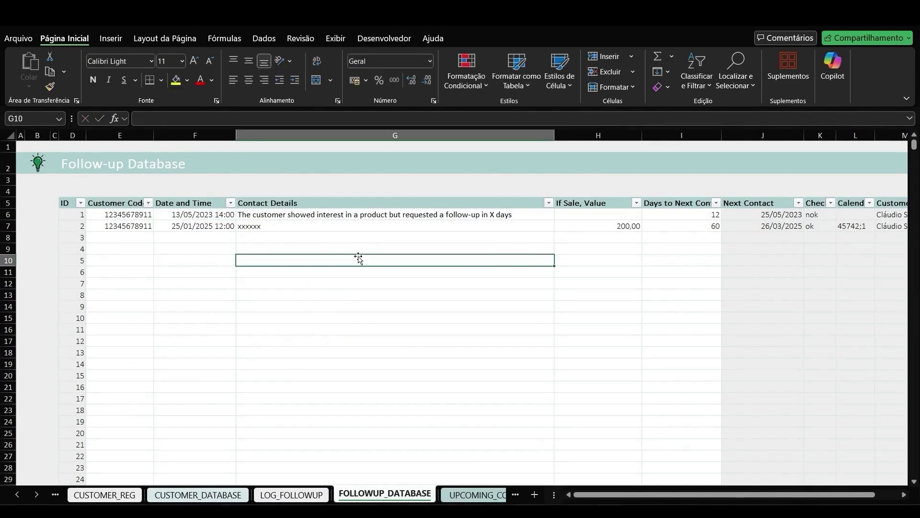
key(ctrl+Left)
key(ctrl+Down)
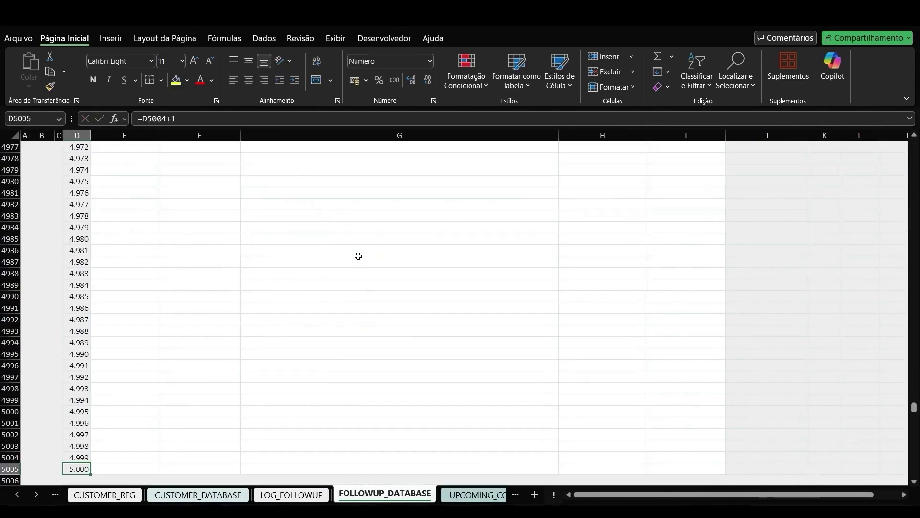
key(ctrl+Up)
key(ctrl+Up)
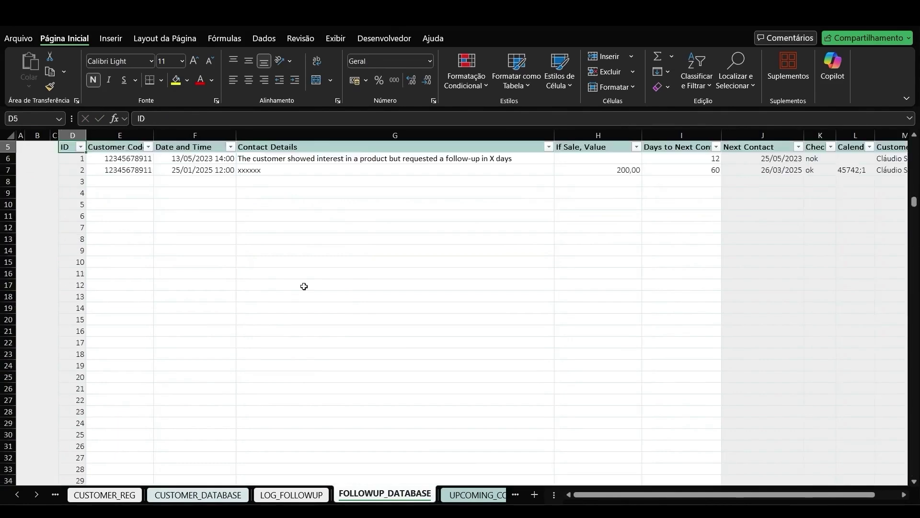
key(Down)
key(Right)
key(Down)
key(Right)
key(Down)
key(Right)
key(Down)
key(Right)
key(Down)
key(Right)
key(Down)
key(Left)
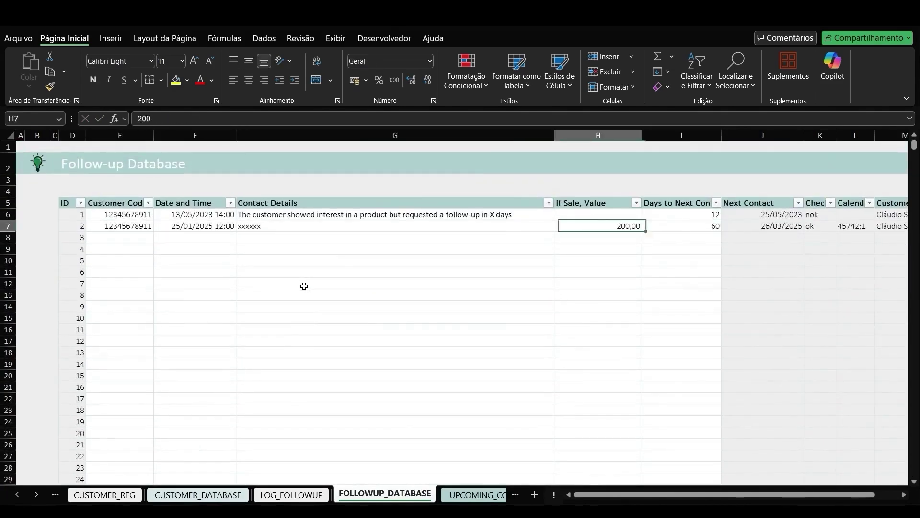
key(Left)
key(Left)
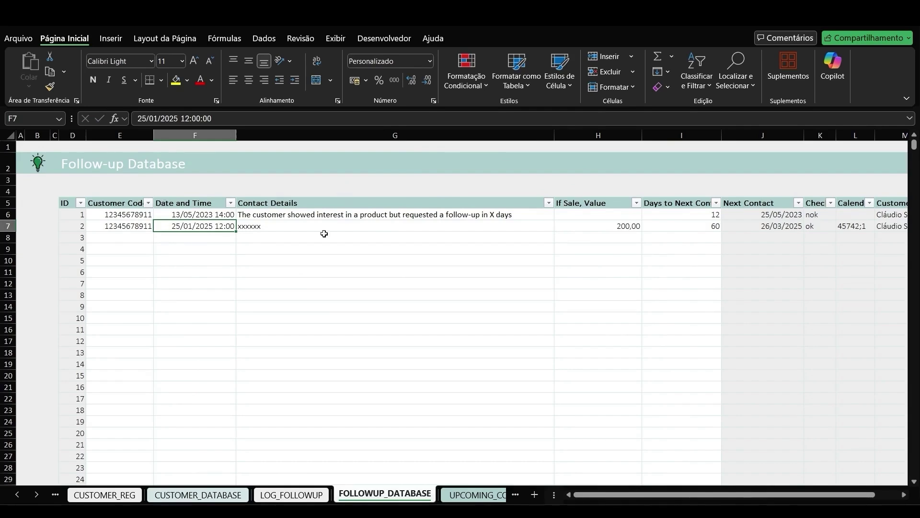
- Review the LOG_FOLLOWUP and FOLLOWUP_DATABASE sheets again and open the UPCOMING_CONTACTS_CALENDAR sheet
click(291, 494)
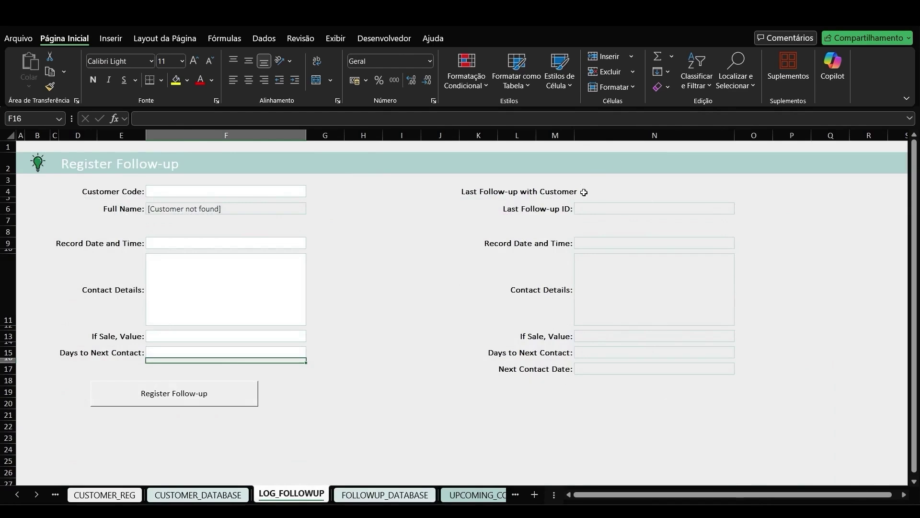
click(374, 494)
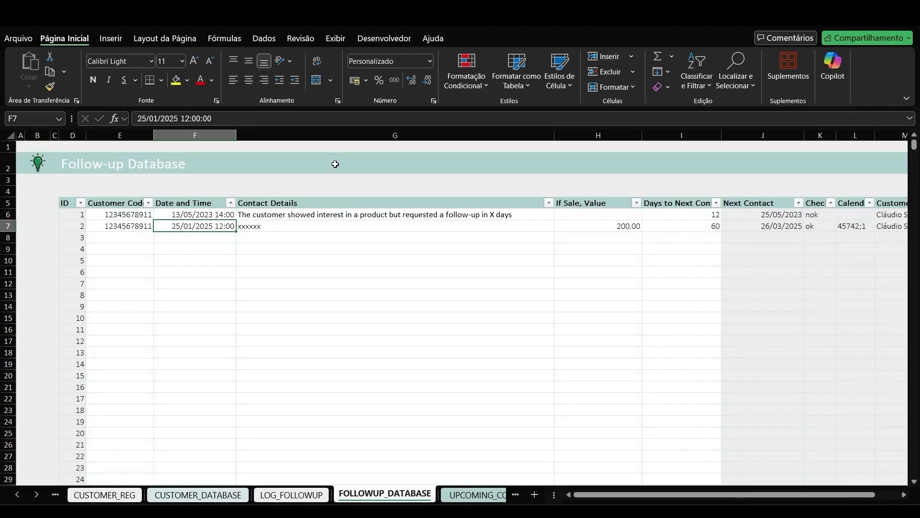
click(36, 494)
click(36, 494)
click(356, 499)
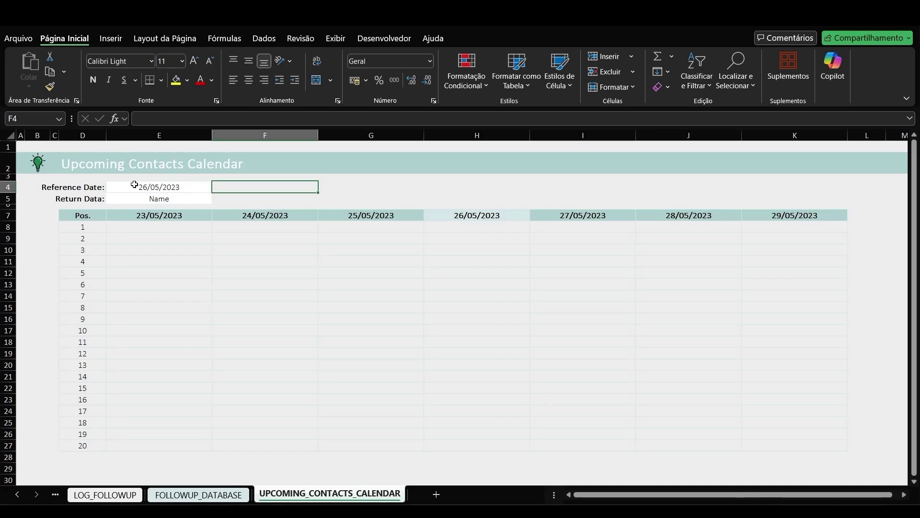
- Examine the Return Data options of the contacts calendar without changing the selection
click(145, 200)
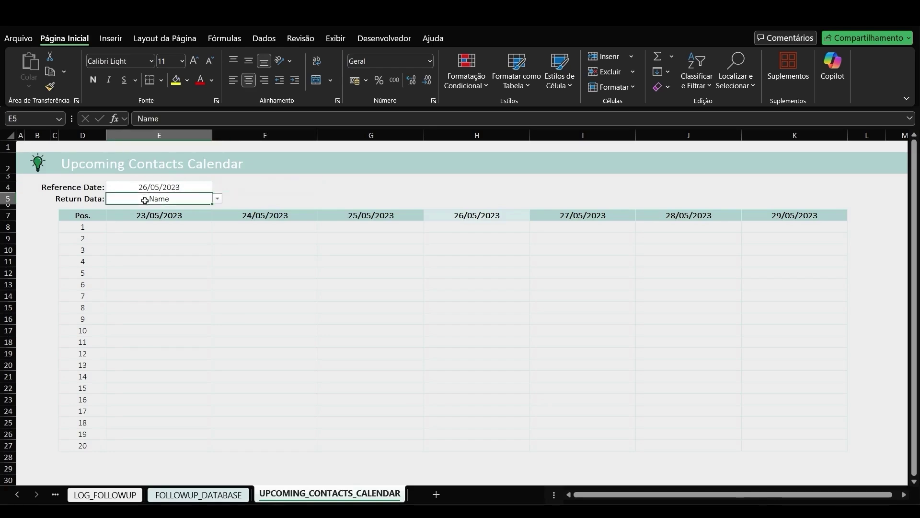
click(218, 199)
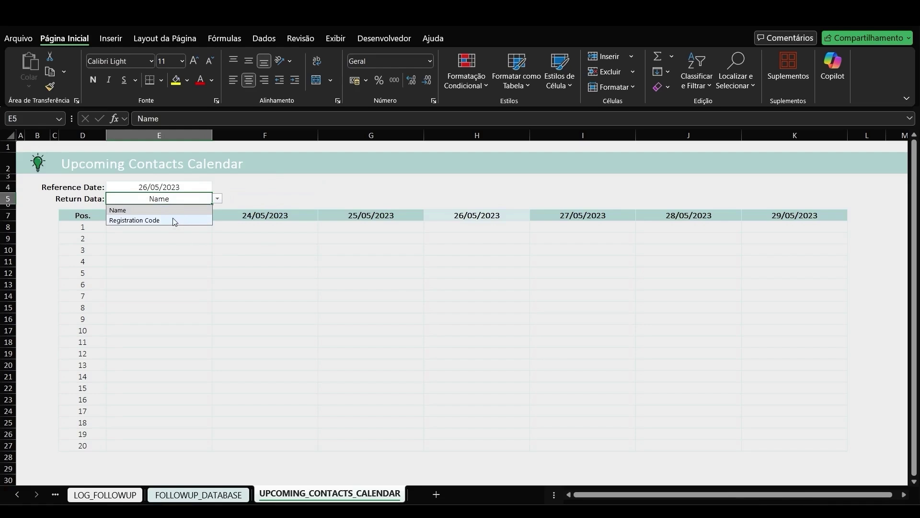
click(259, 187)
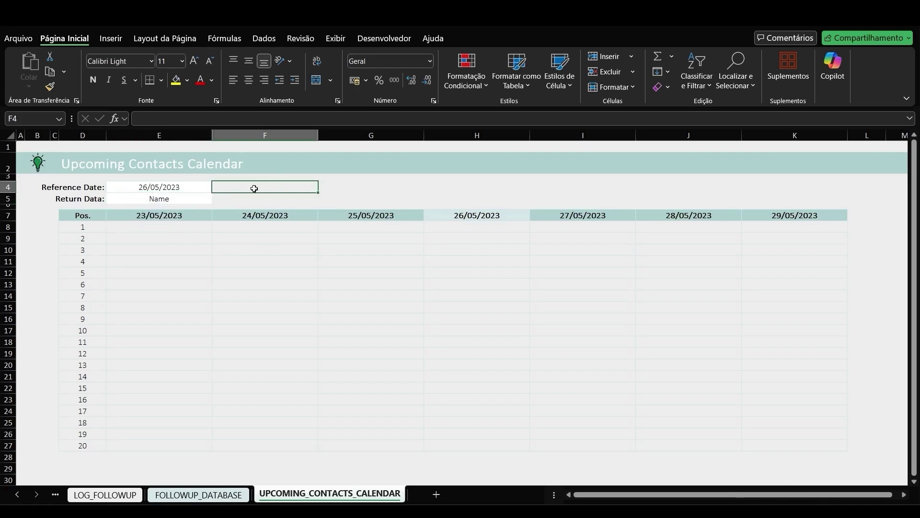
- Examine the calendar's reference date column and the three days before and after it
drag(463, 180, 482, 460)
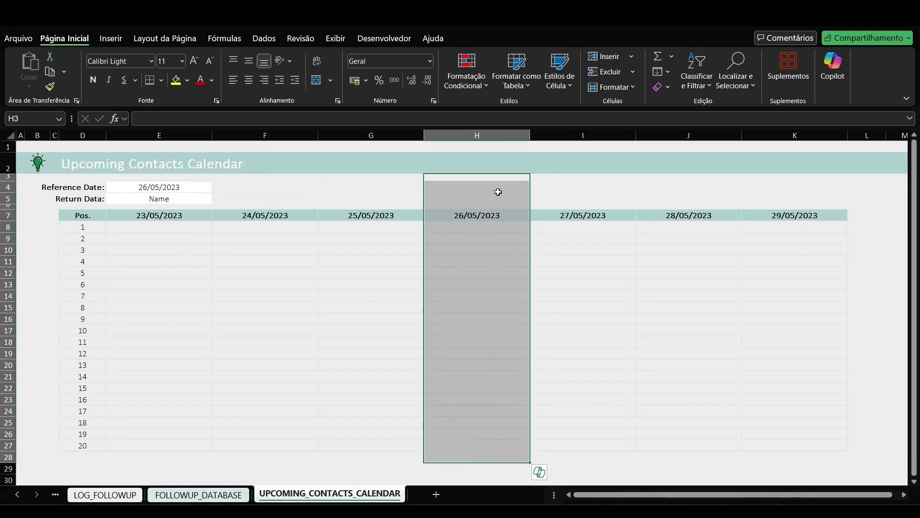
drag(562, 199, 757, 267)
drag(419, 198, 187, 267)
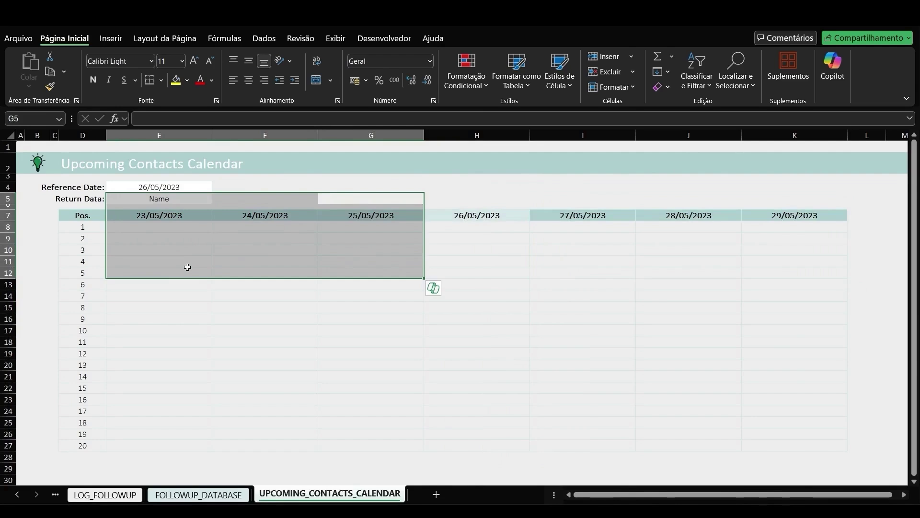
drag(466, 187, 467, 422)
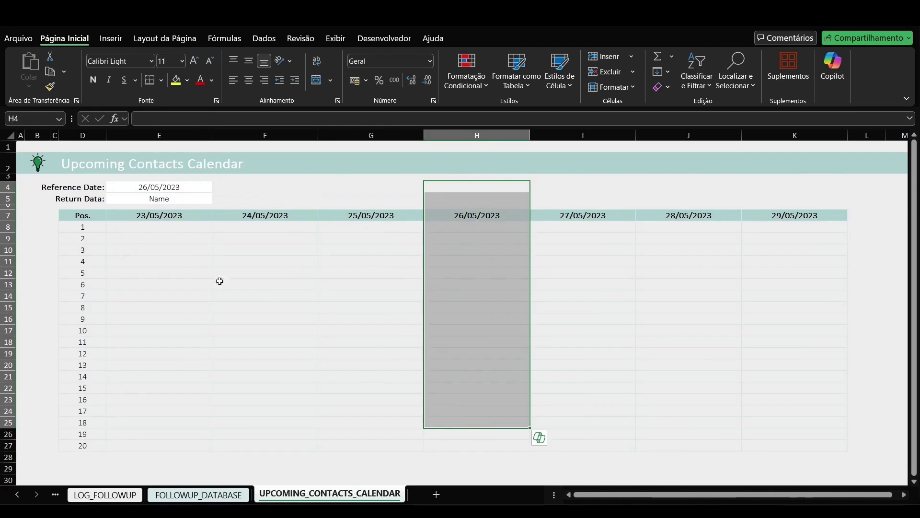
drag(148, 214, 776, 369)
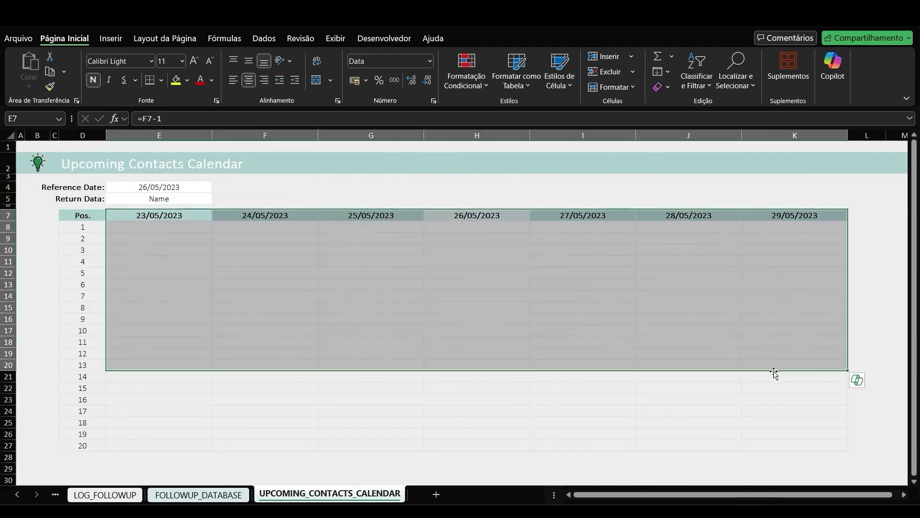
drag(485, 173, 469, 368)
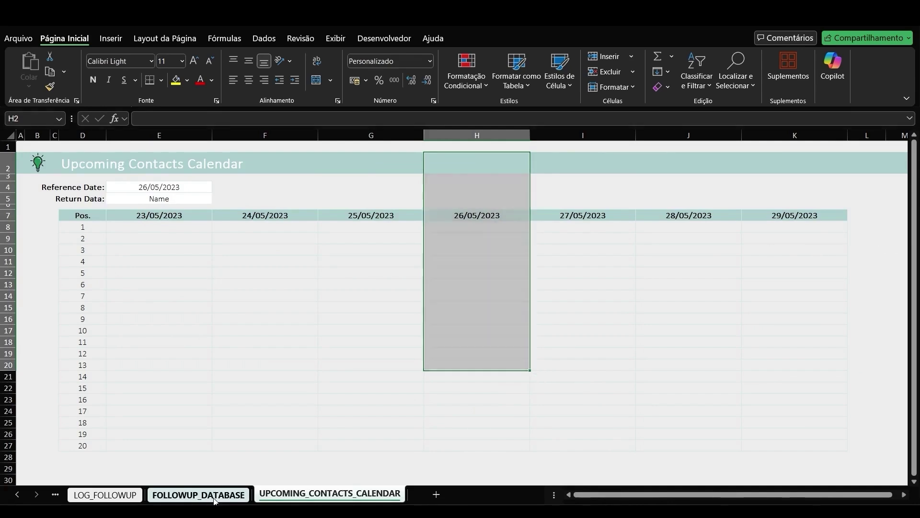
- Look up the next contact date on FOLLOWUP_DATABASE, and set the calendar's Reference Date to 26/03/2025 and Return Data to Registration Code
click(199, 494)
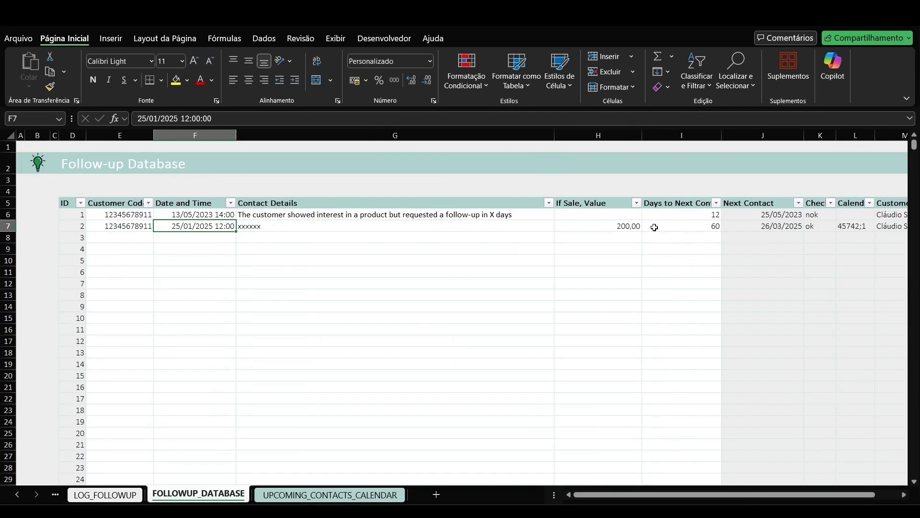
click(295, 492)
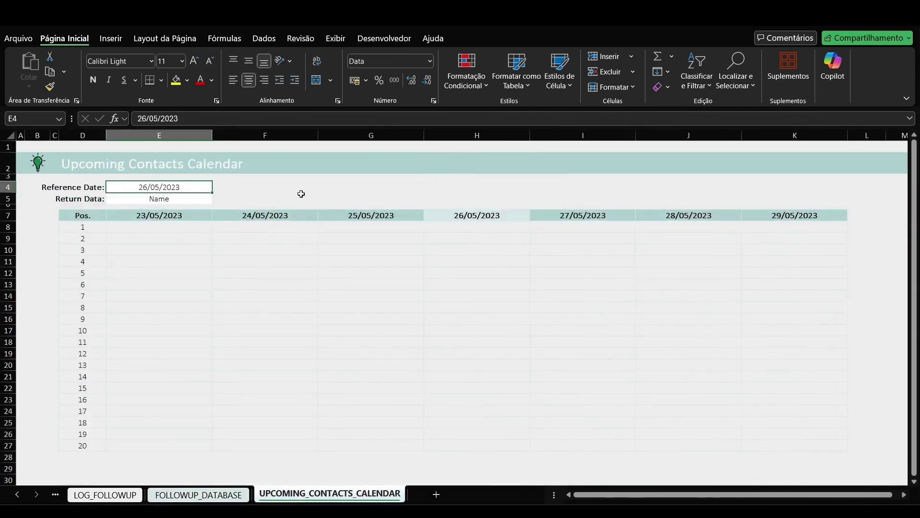
text(26/03/2025)
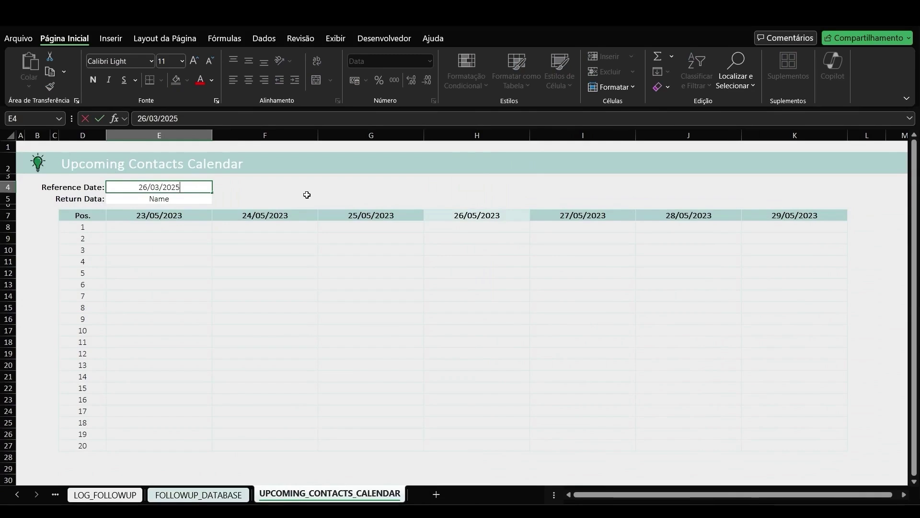
key(Return)
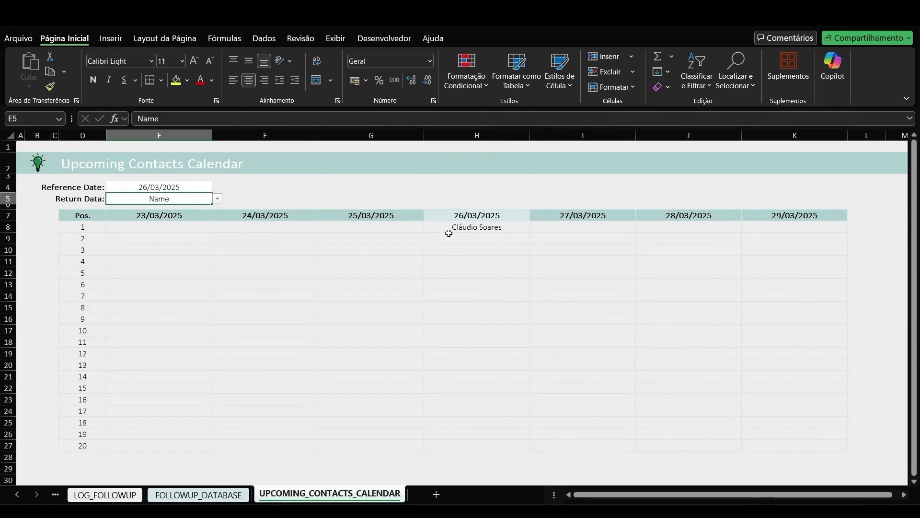
click(218, 198)
click(158, 218)
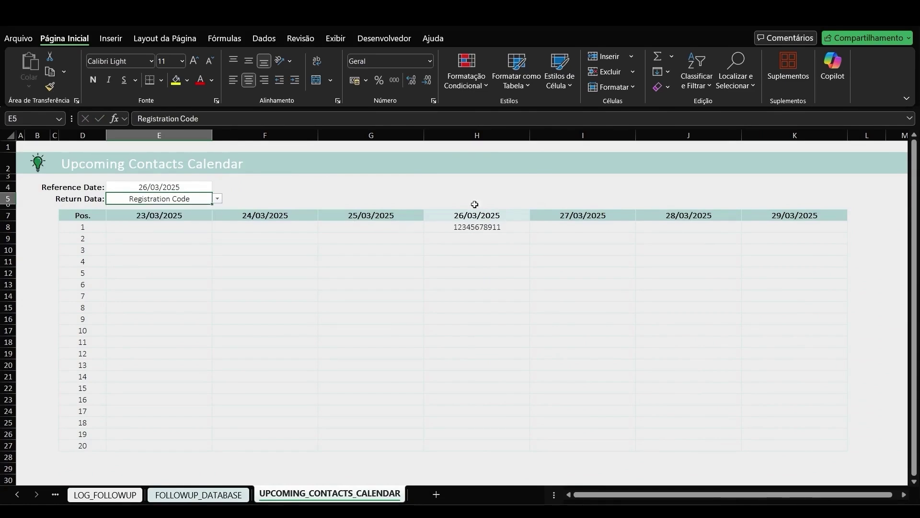
- Copy the customer's code from the calendar's 26/03/2025 column into Customer Code on LOG_FOLLOWUP, and return to UPCOMING_CONTACTS_CALENDAR
click(445, 227)
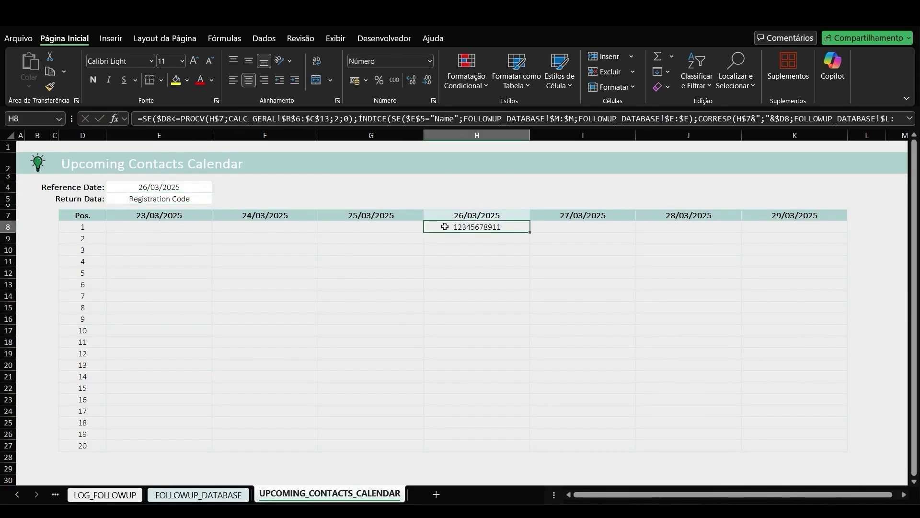
click(90, 494)
click(181, 191)
key(ctrl+v)
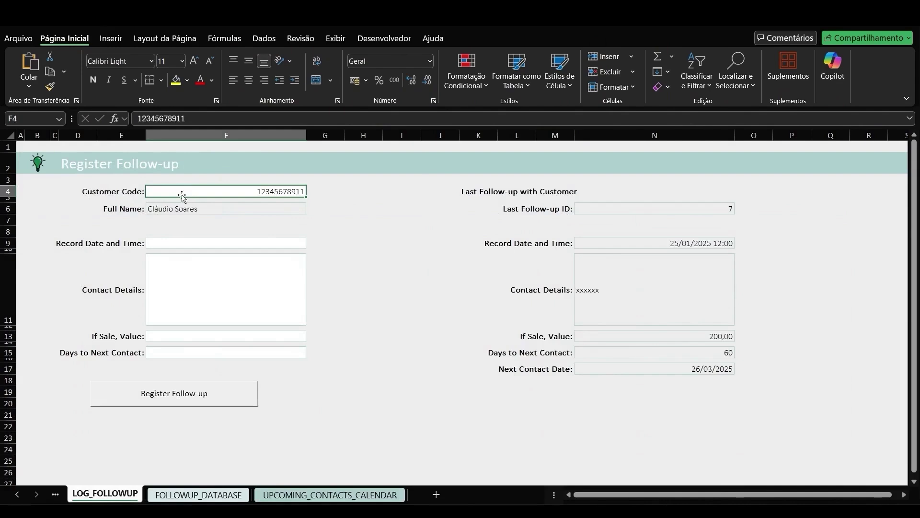
key(BackSpace)
key(Escape)
click(302, 494)
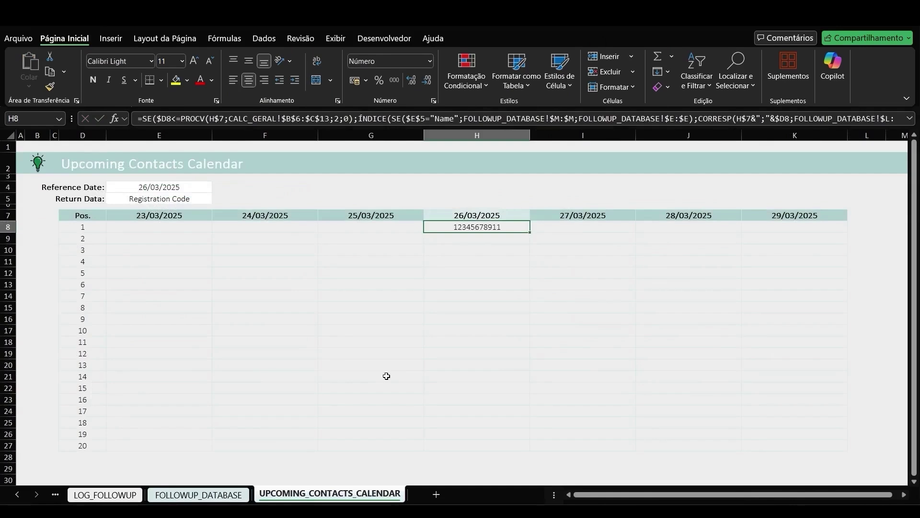
- Examine the calendar's 26/03/2025 column and the Customer Code filter options on FOLLOWUP_DATABASE without applying a filter
click(445, 175)
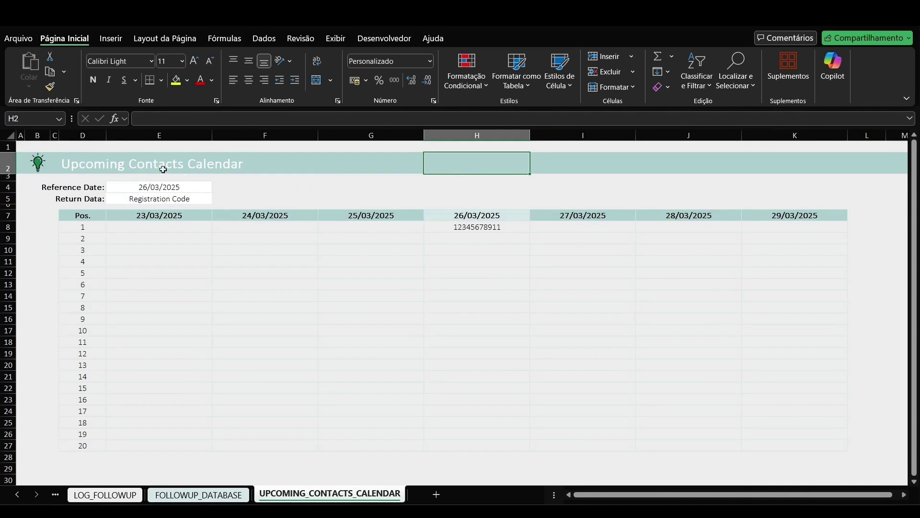
drag(480, 198, 462, 467)
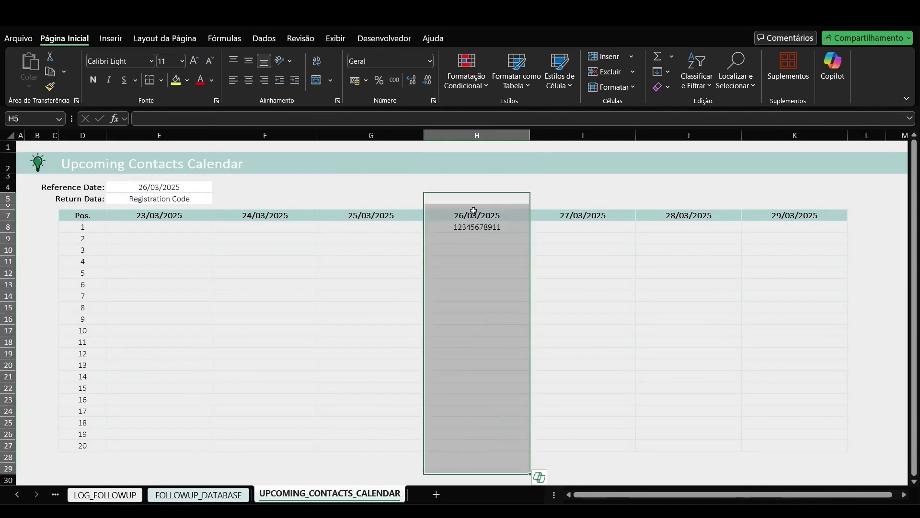
click(206, 494)
click(148, 203)
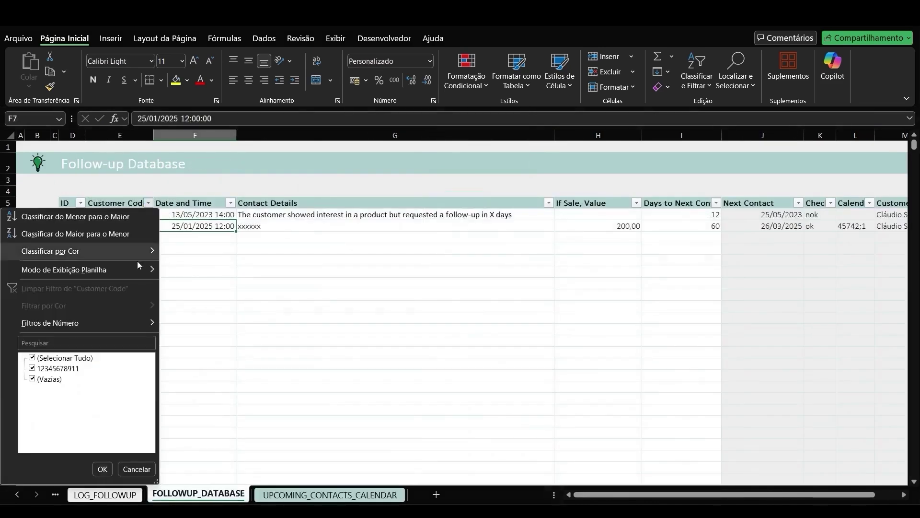
click(427, 253)
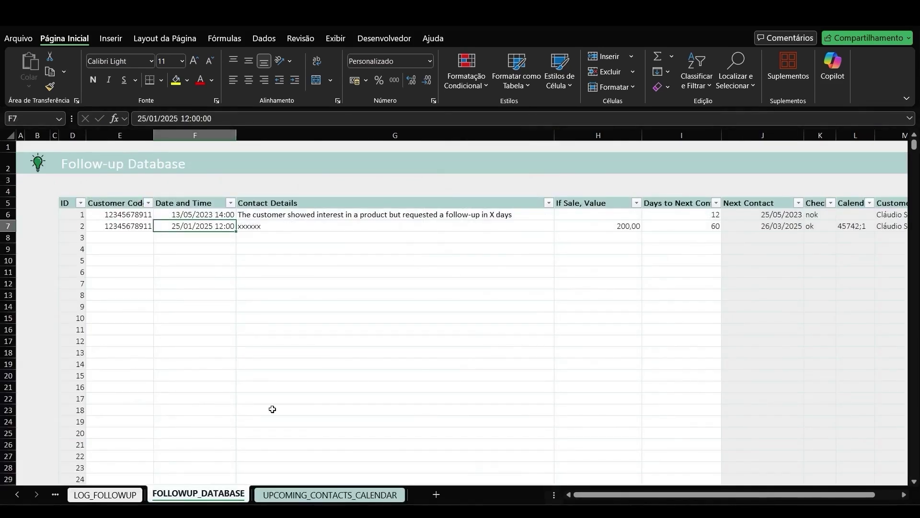
- Go from the scheduled customer in the calendar to LOG_FOLLOWUP and select the entry fields from Record Date and Time to Days to Next Contact
click(342, 496)
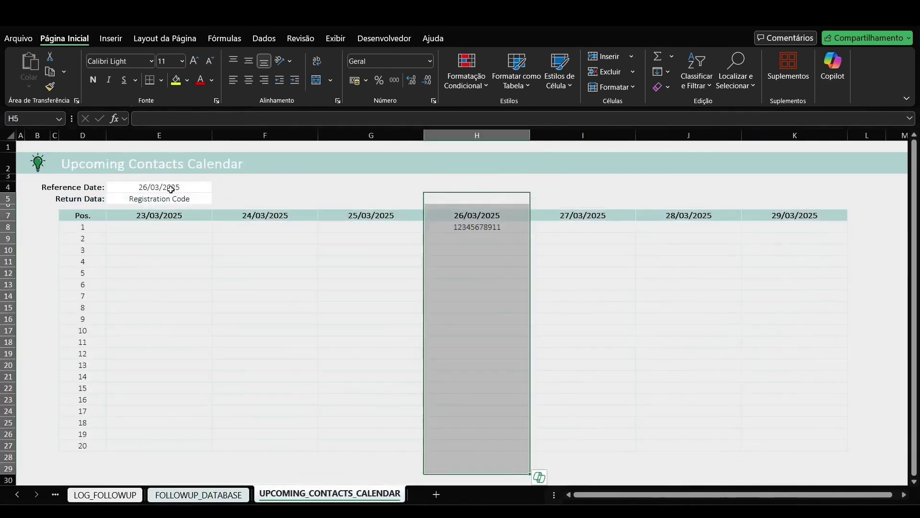
double_click(507, 228)
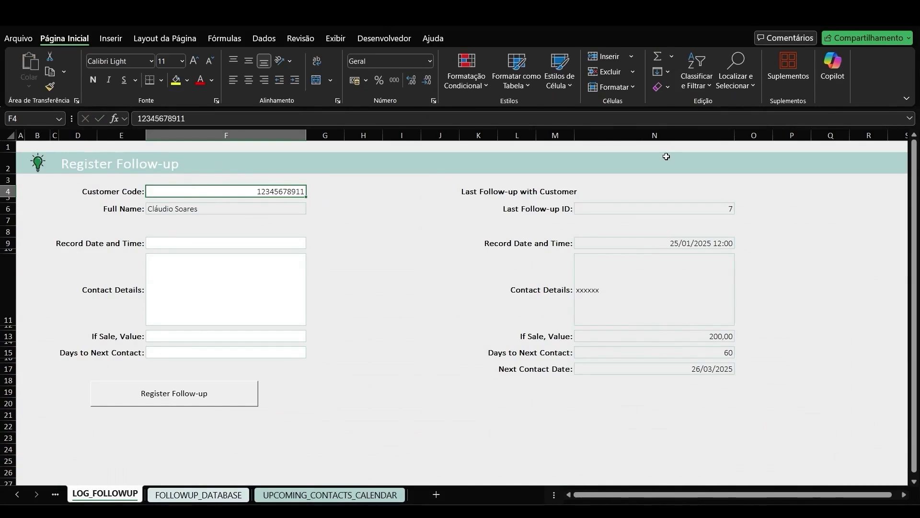
drag(234, 239, 237, 350)
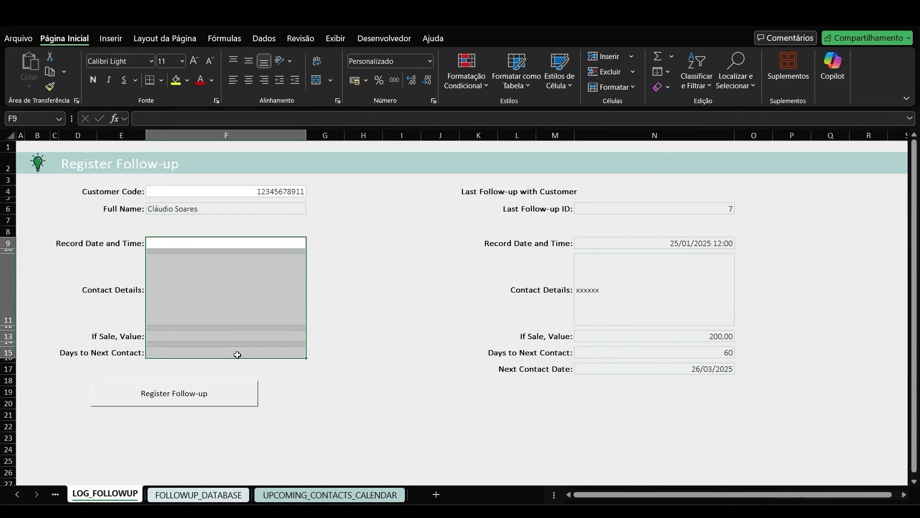
- Review the CUSTOMER_REG, CUSTOMER_DATABASE, FOLLOWUP_DATABASE and LOG_FOLLOWUP sheets, ending on the UPCOMING_CONTACTS_CALENDAR sheet
click(17, 494)
click(16, 495)
click(224, 494)
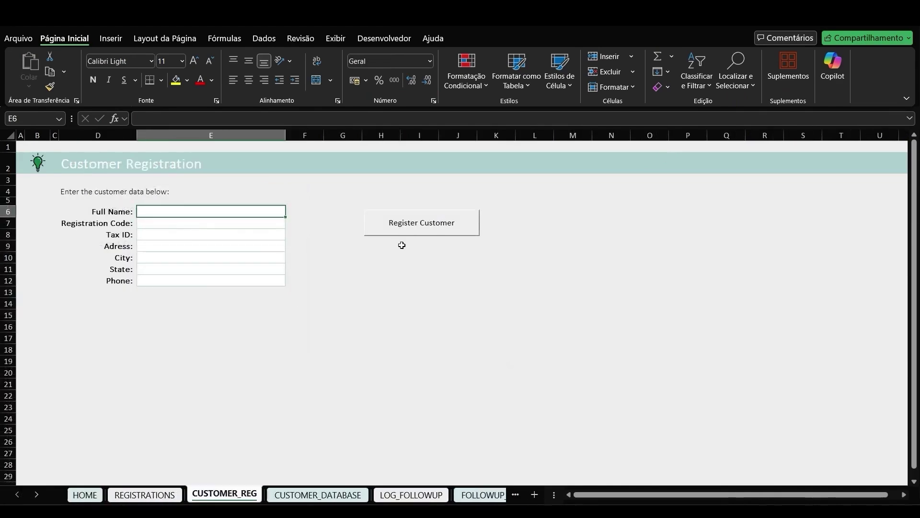
click(318, 494)
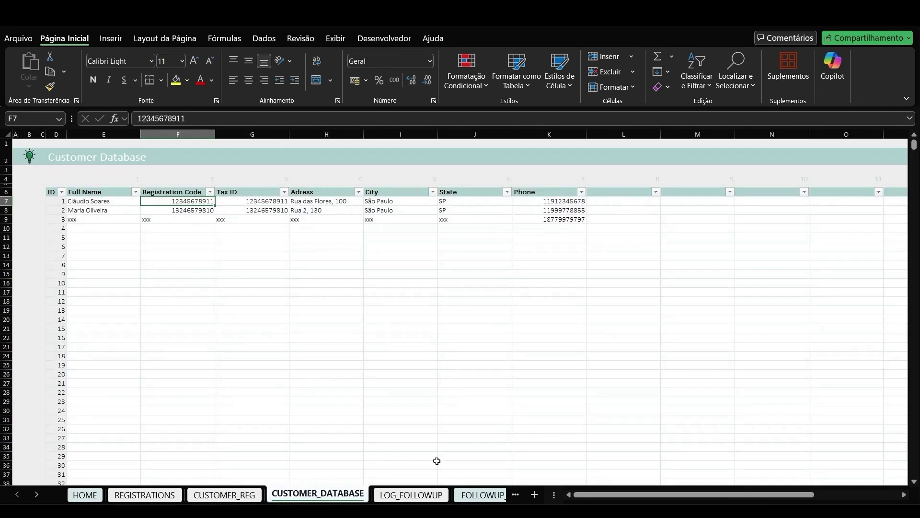
click(481, 494)
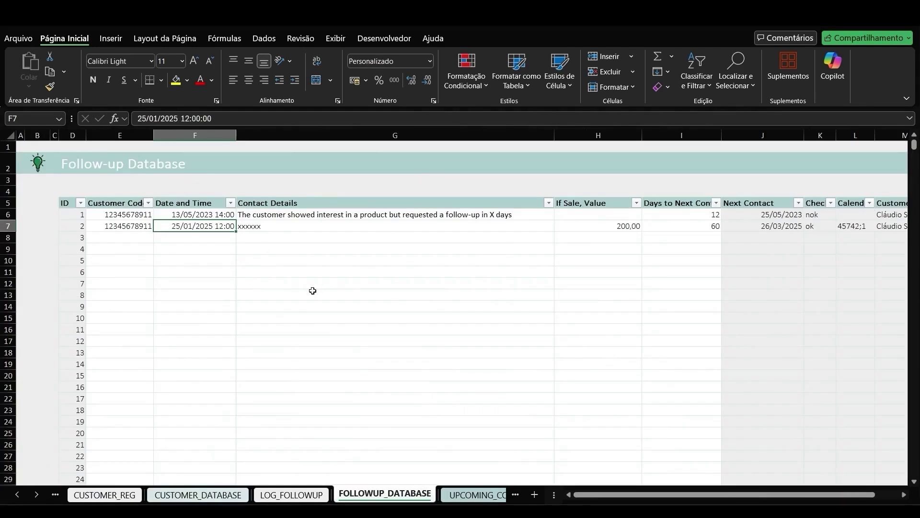
click(291, 495)
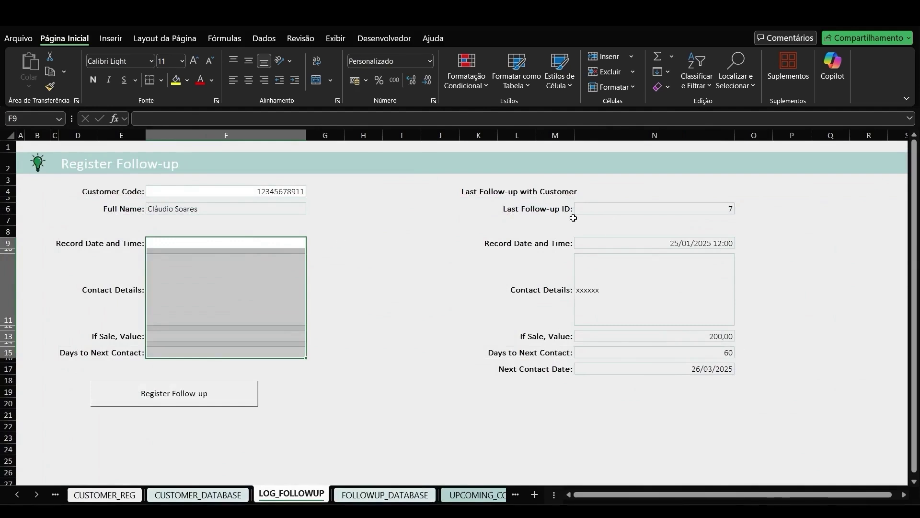
click(479, 498)
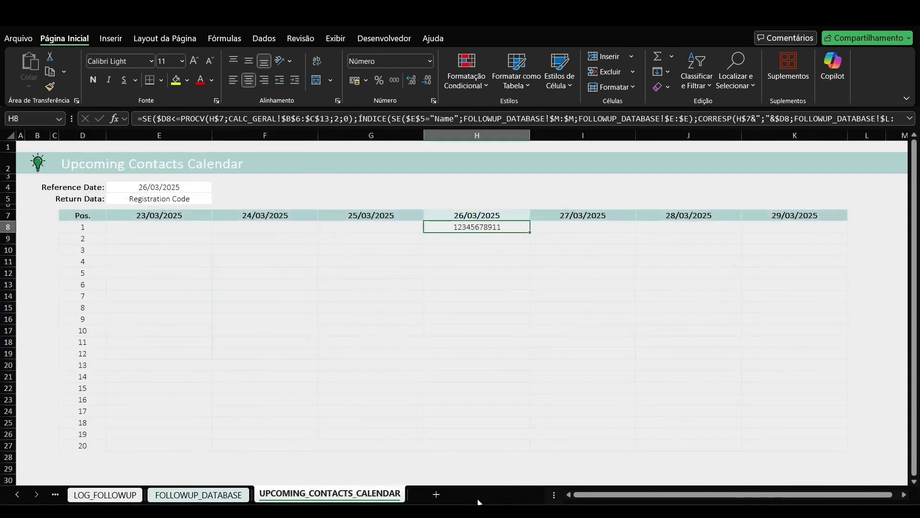
click(496, 188)
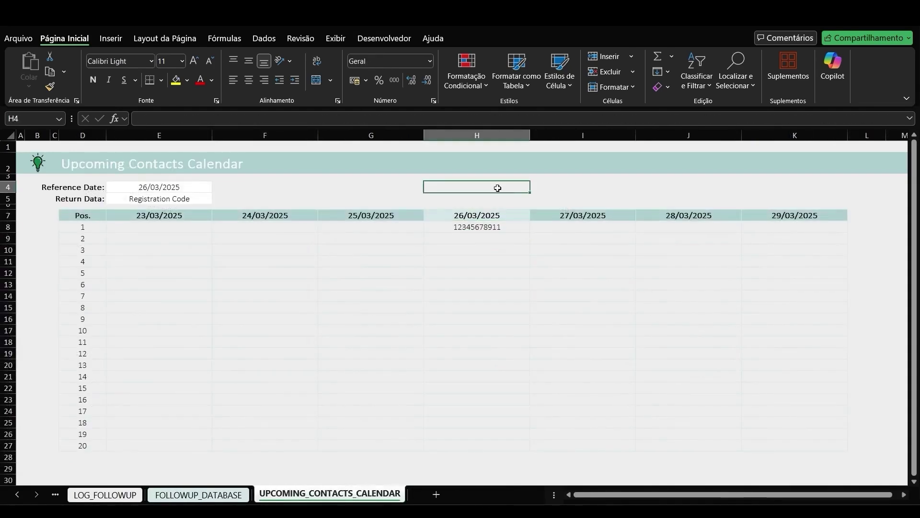